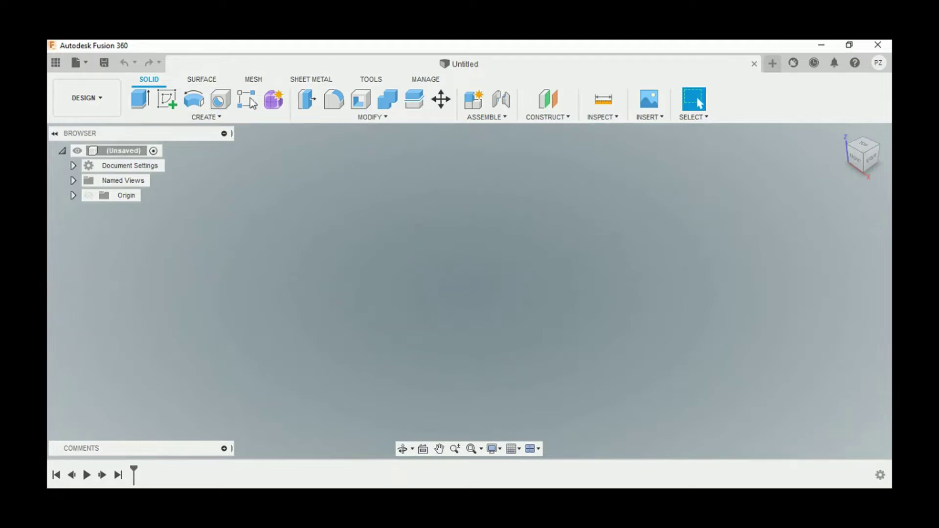
# Start a new sketch on the XY ground plane from the Sheet Metal tab.
pyautogui.click(302, 81)
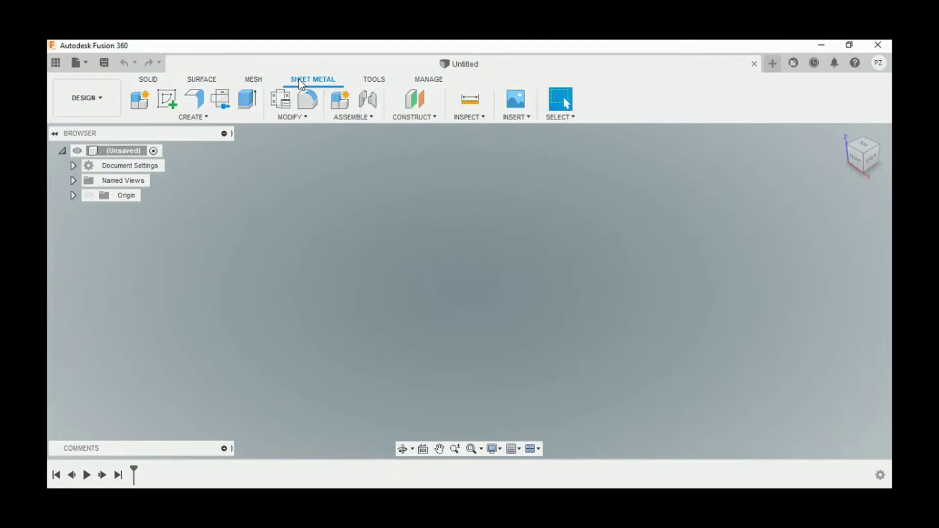
pyautogui.click(212, 117)
pyautogui.click(189, 145)
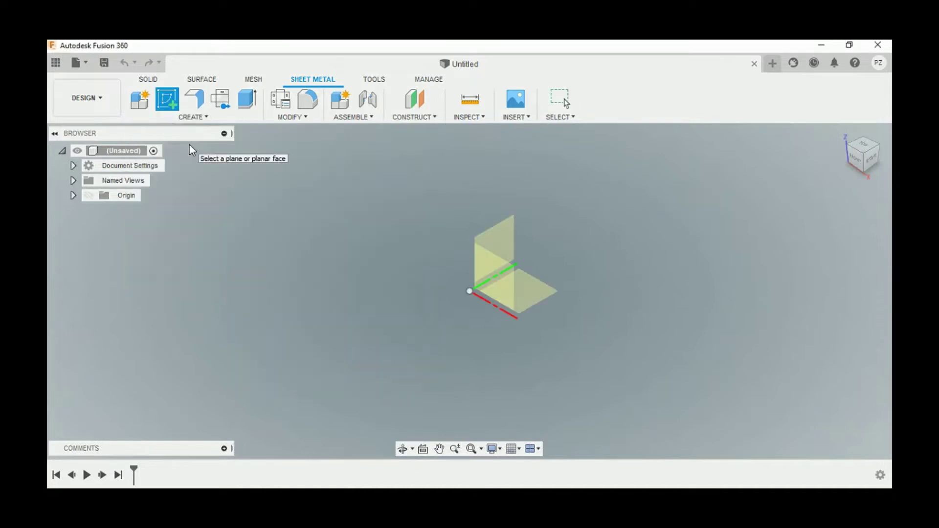
pyautogui.click(528, 293)
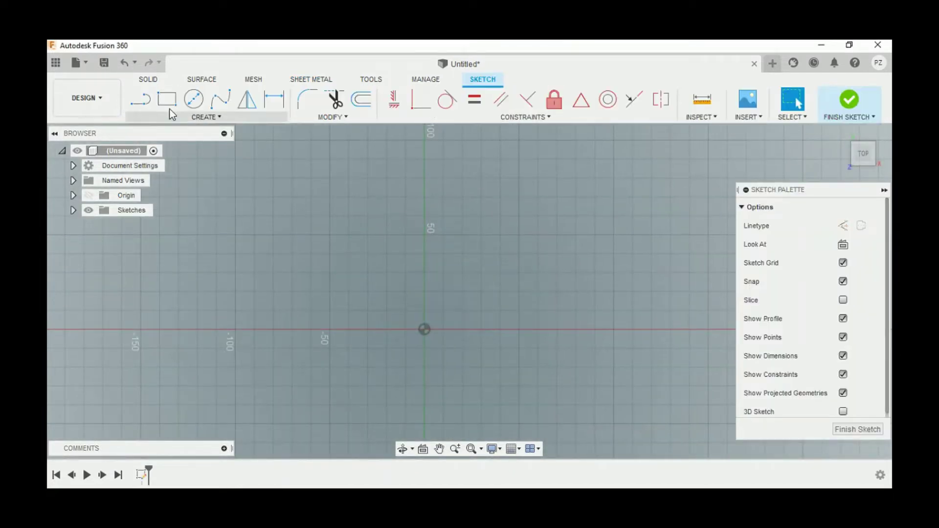
# Draw a 40 × 60 mm center rectangle at the origin and finish the sketch.
pyautogui.click(162, 101)
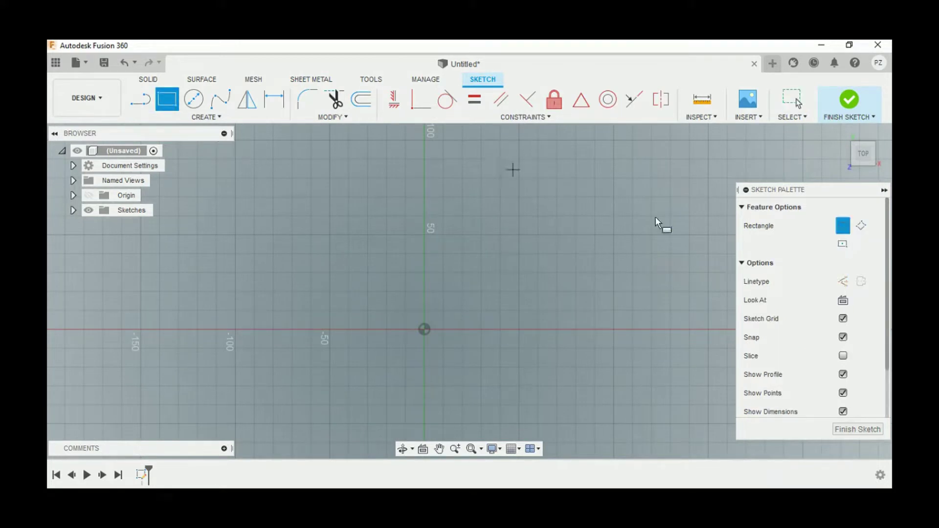
pyautogui.click(842, 243)
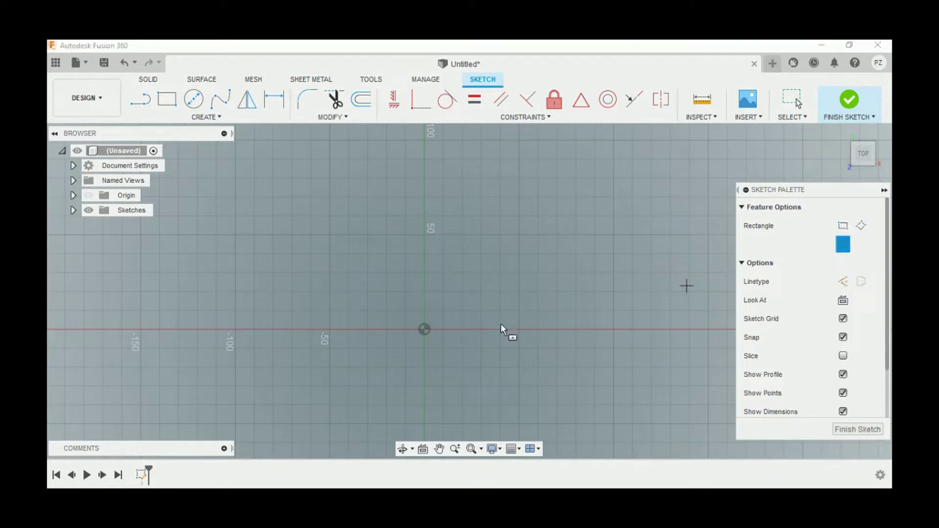
pyautogui.click(426, 332)
pyautogui.write('40')
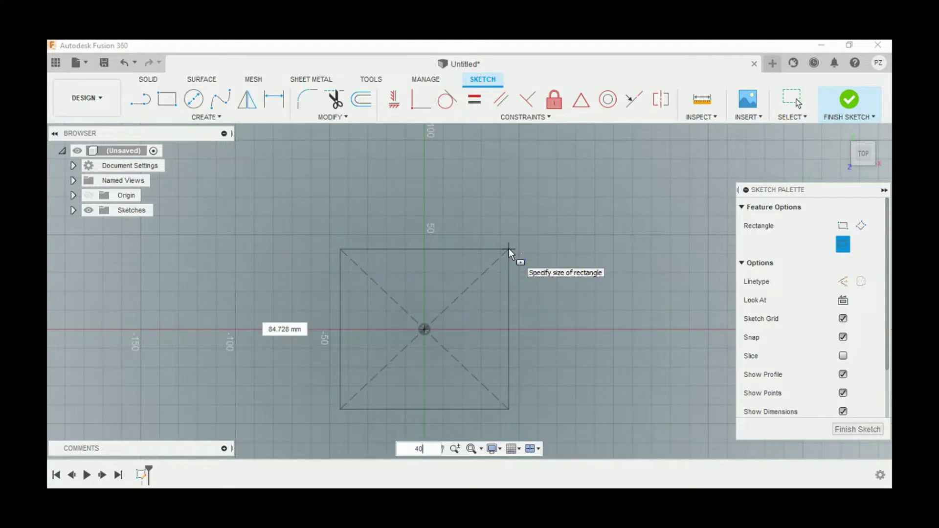
pyautogui.press('Tab')
pyautogui.write('3')
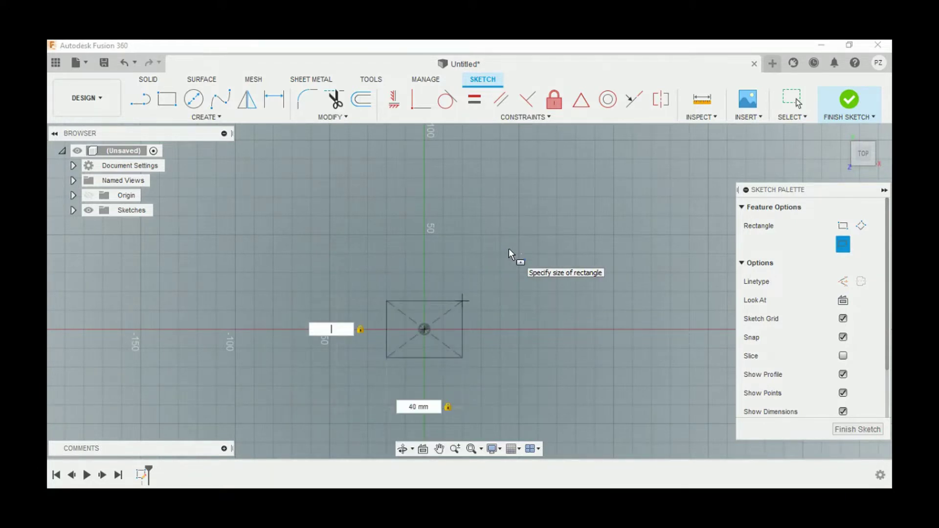
pyautogui.write('60')
pyautogui.press('Return')
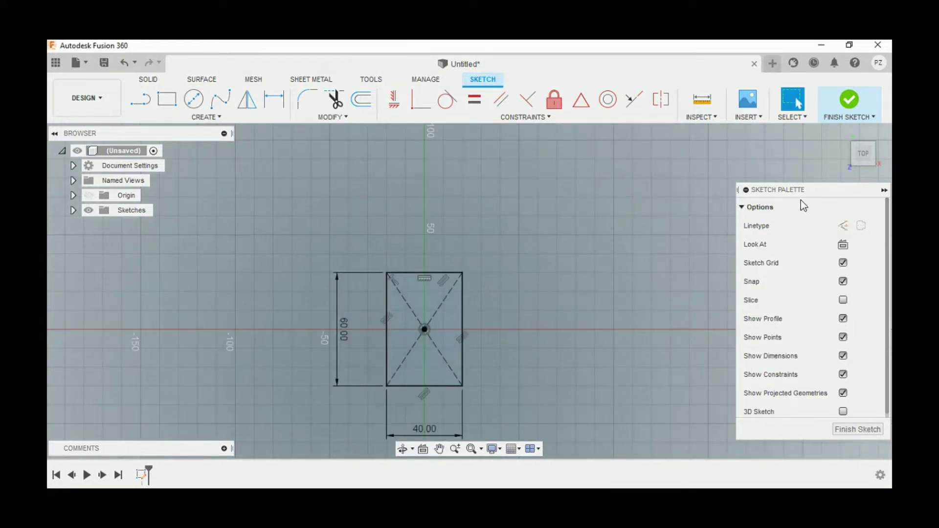
pyautogui.click(849, 102)
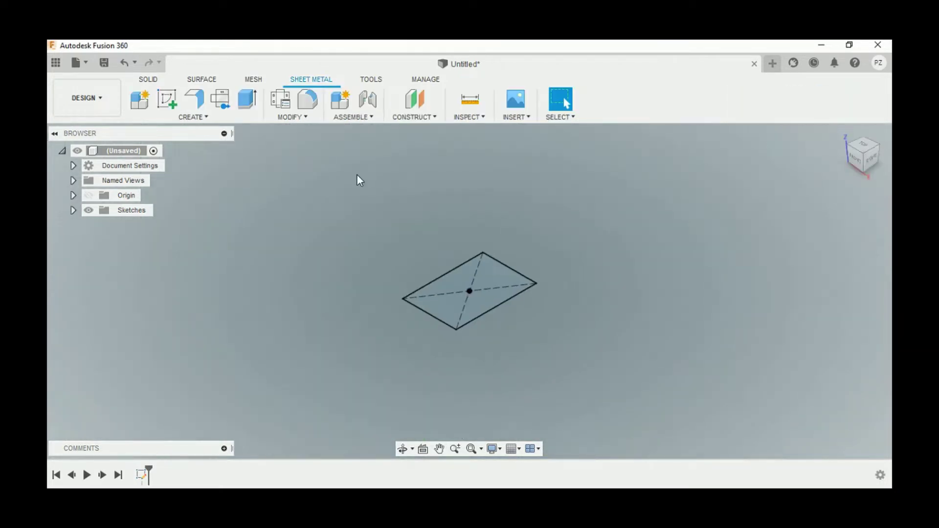
# Flange the rectangle profile into a flat plate on Thickness Side 1 as a New Component.
pyautogui.click(199, 121)
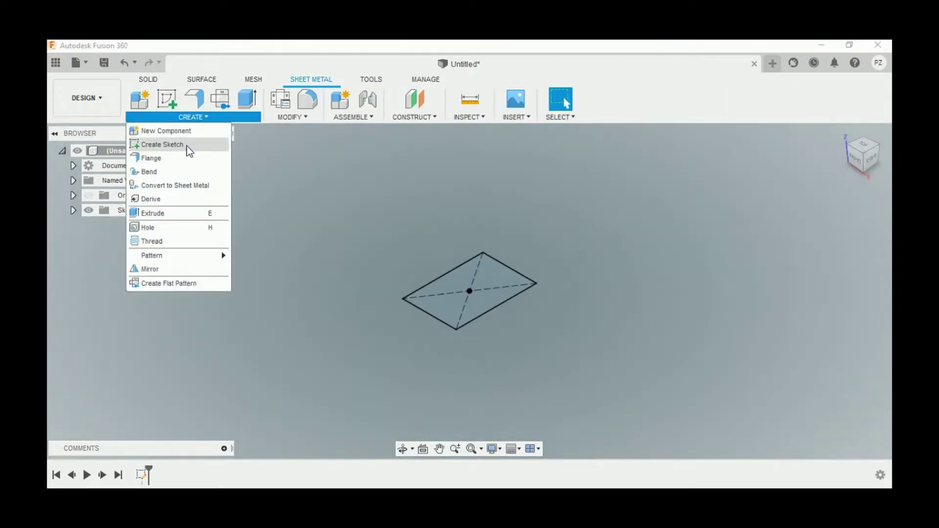
pyautogui.click(179, 159)
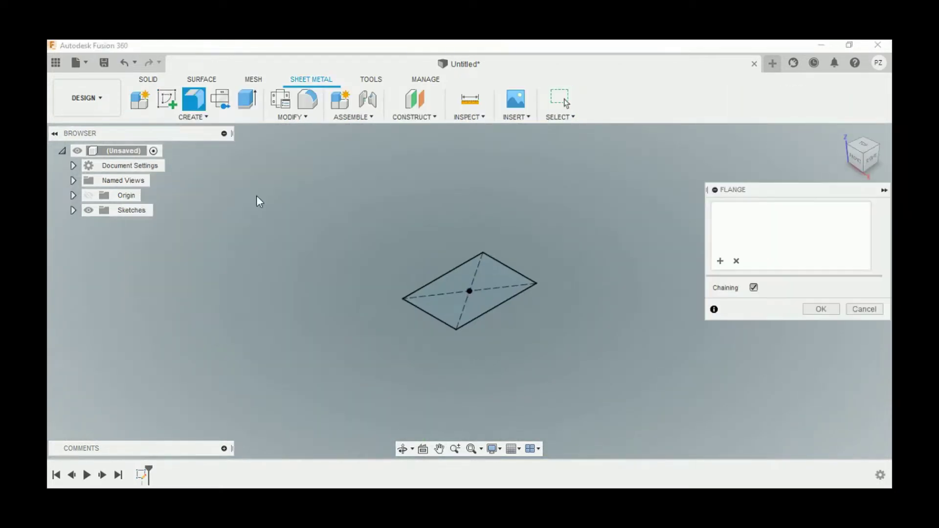
pyautogui.click(454, 294)
pyautogui.click(777, 289)
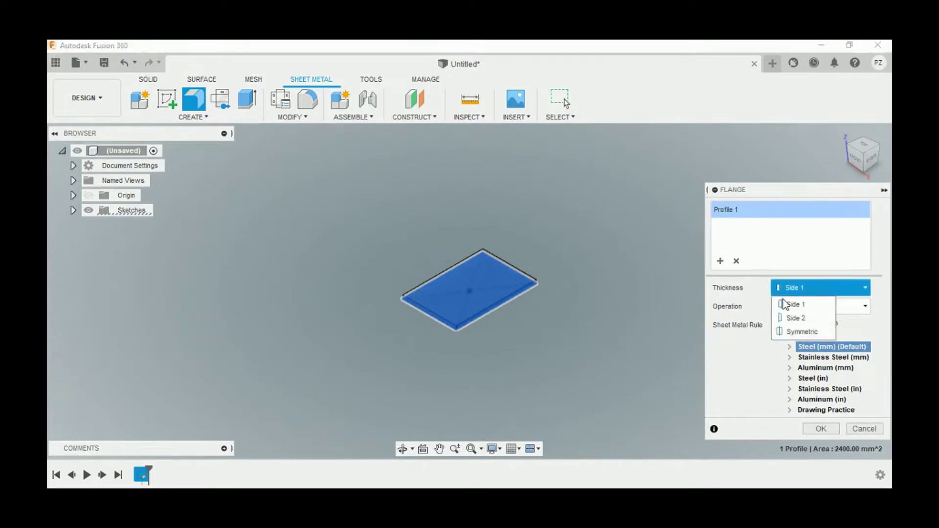
pyautogui.click(790, 307)
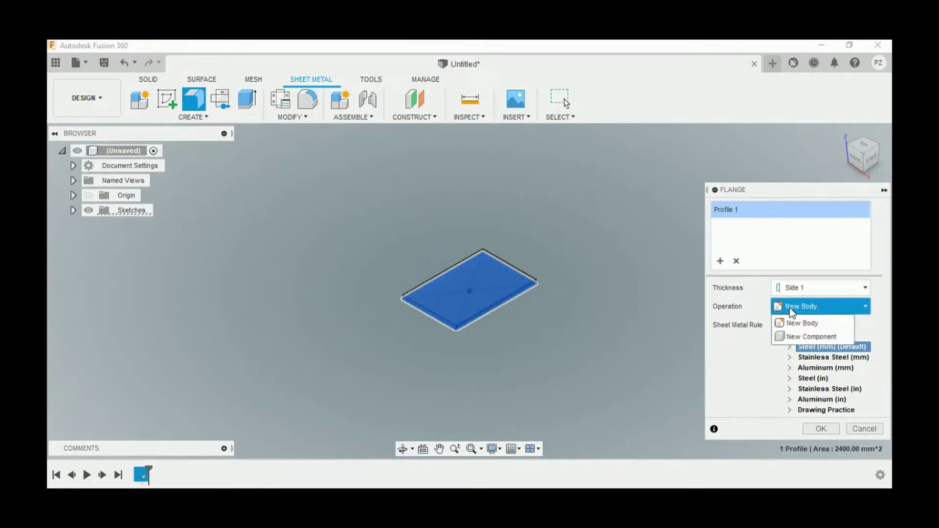
pyautogui.click(793, 335)
pyautogui.click(817, 430)
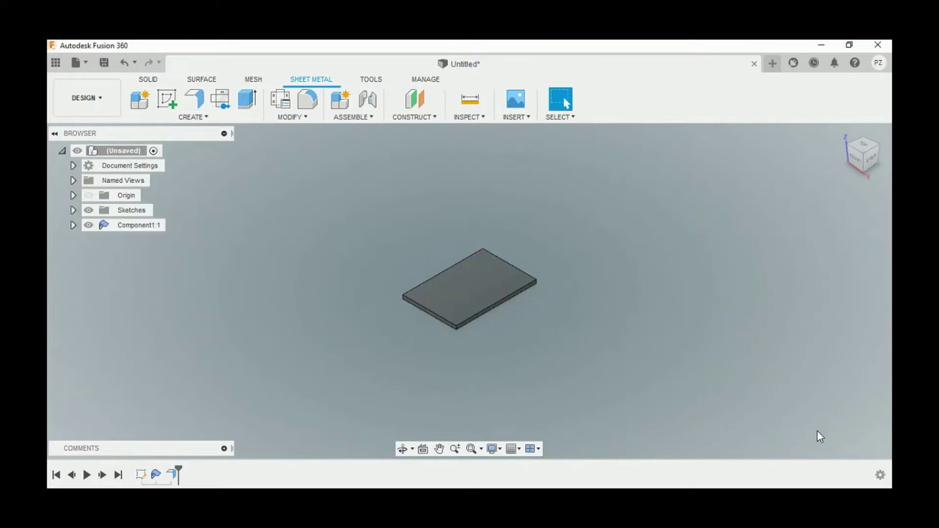
pyautogui.click(202, 100)
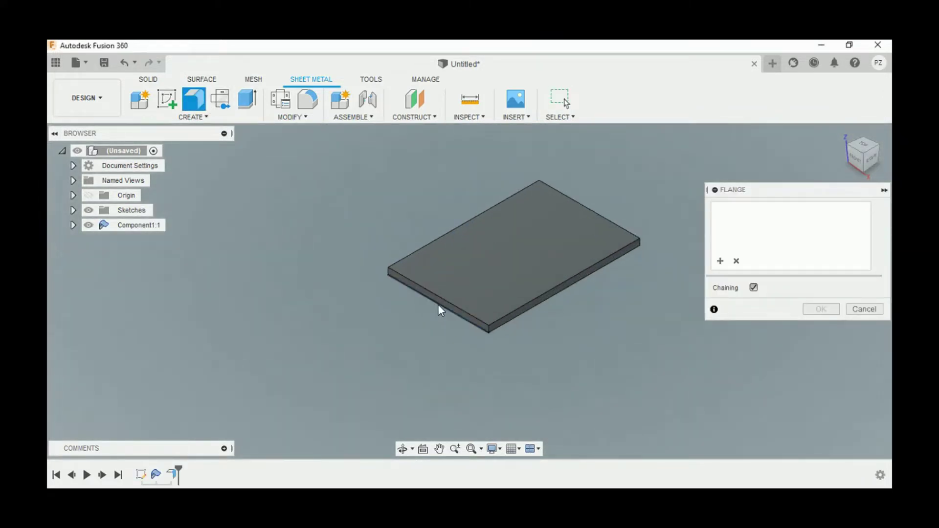
# Bend a 35 mm flange down from the plate's front edge.
pyautogui.click(438, 306)
pyautogui.moveTo(438, 313); pyautogui.dragTo(443, 365)
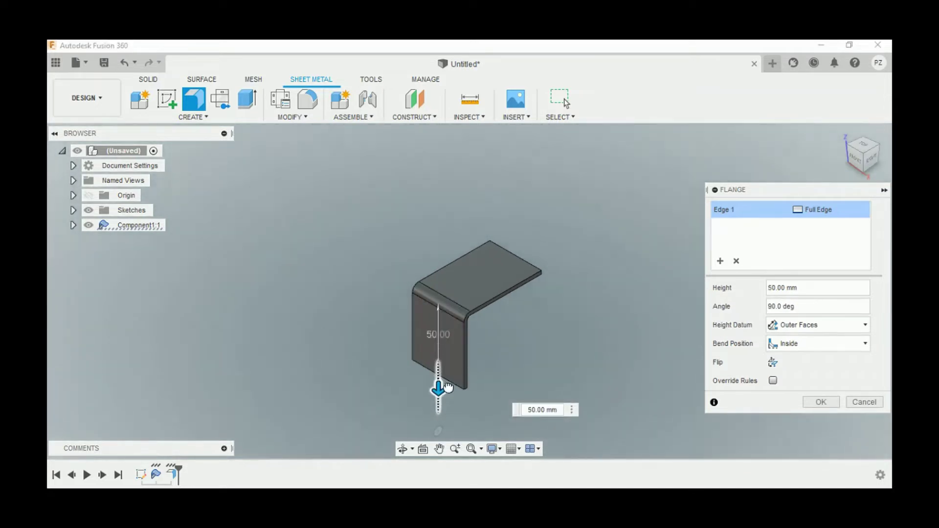
pyautogui.scroll(3, 442, 364)
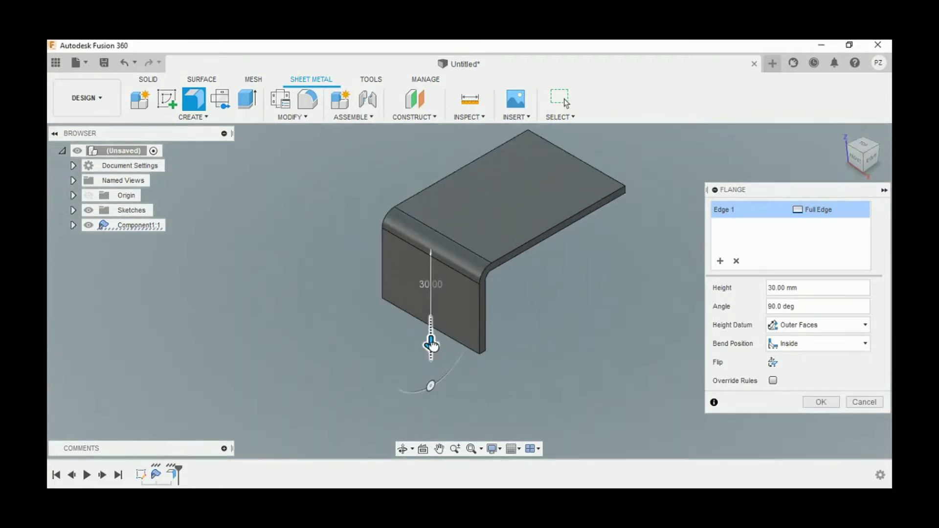
pyautogui.moveTo(431, 342); pyautogui.dragTo(432, 359)
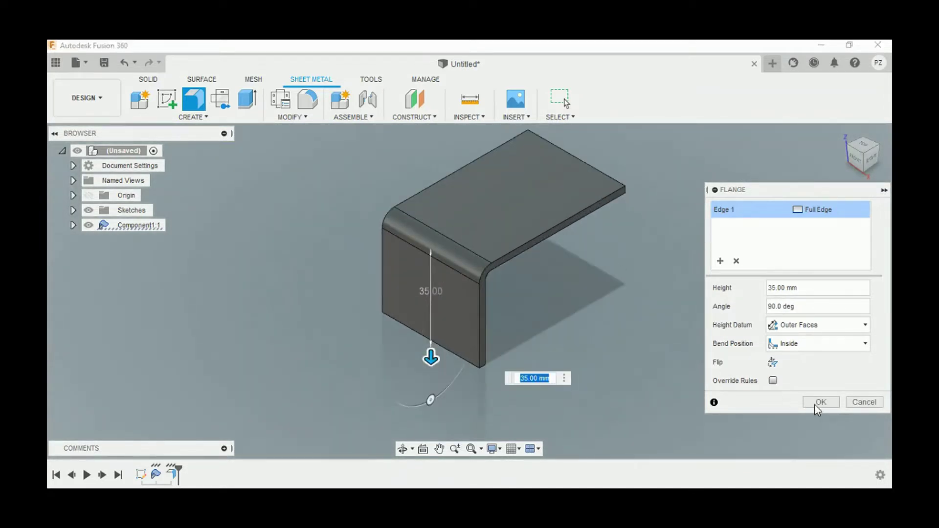
pyautogui.click(831, 401)
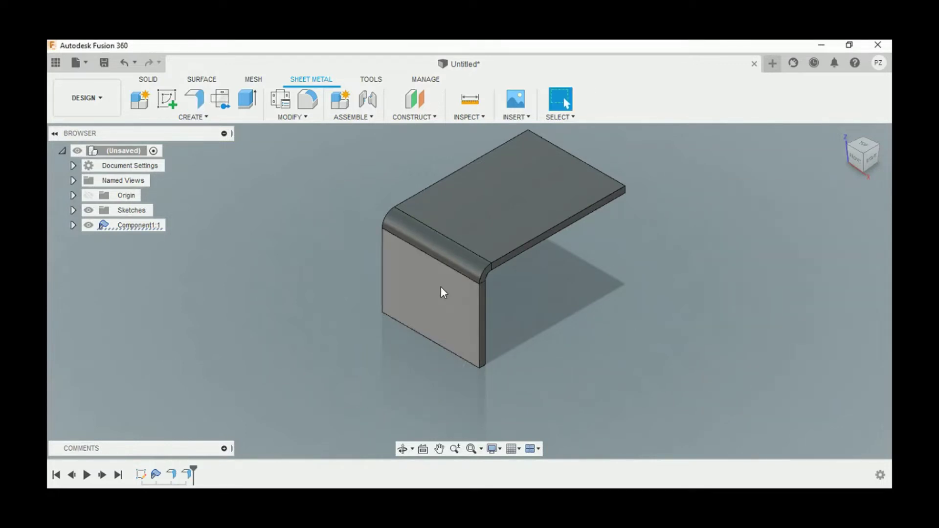
# Add a 15 mm flange outward from that flange's bottom edge.
pyautogui.rightClick(513, 345)
pyautogui.click(513, 308)
pyautogui.click(447, 350)
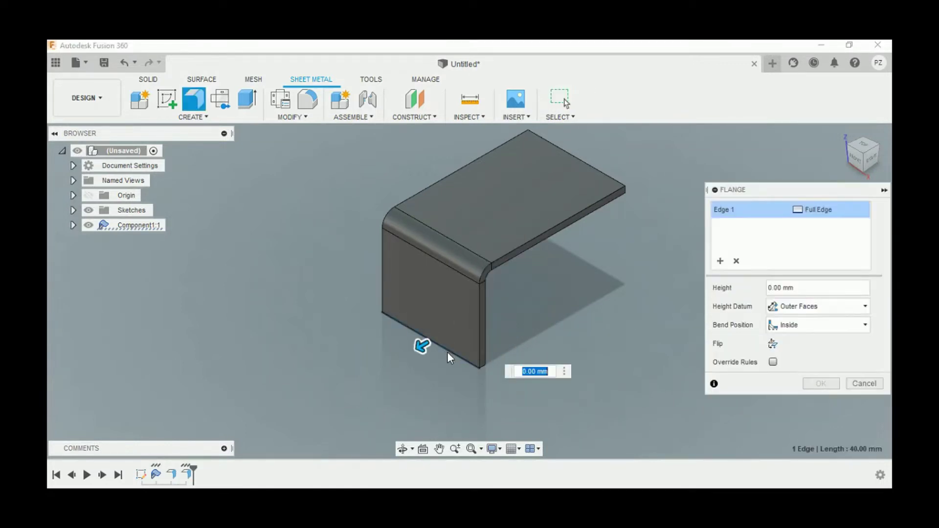
pyautogui.moveTo(385, 370)
pyautogui.mouseDown()
pyautogui.moveTo(372, 374)
pyautogui.moveTo(380, 371)
pyautogui.mouseUp()
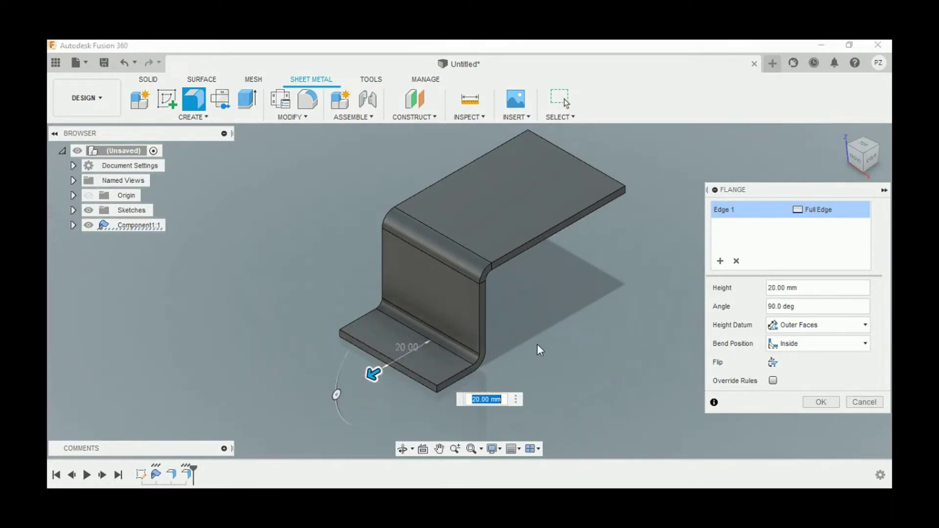
pyautogui.write('15')
pyautogui.press('Return')
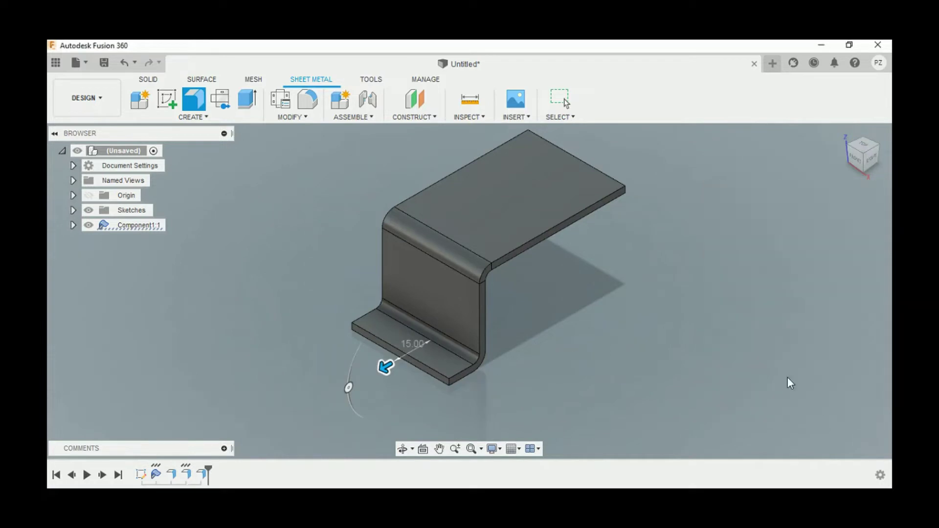
pyautogui.keyDown('shift'); pyautogui.moveTo(589, 234); pyautogui.dragTo(476, 238, button='middle'); pyautogui.keyUp('shift')
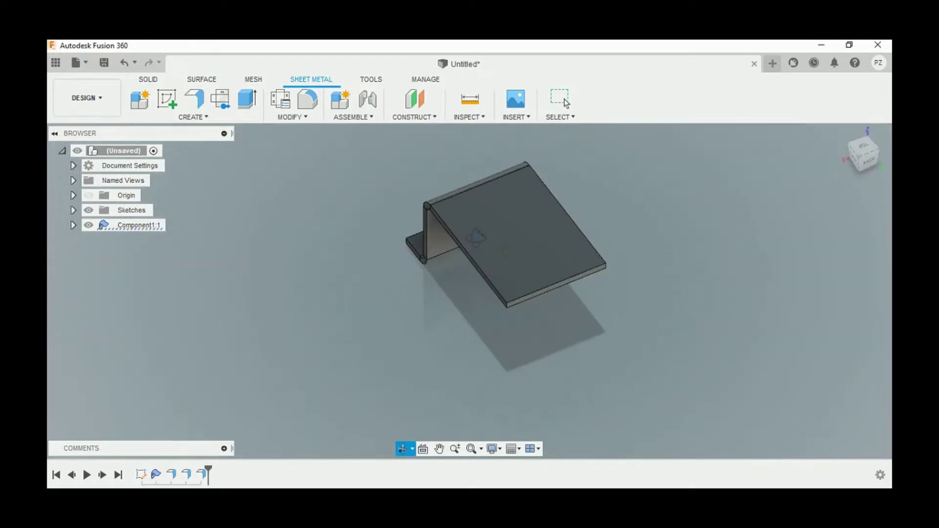
# Add an angled 35 mm flange down from the top plate's opposite free edge.
pyautogui.rightClick(515, 370)
pyautogui.click(515, 335)
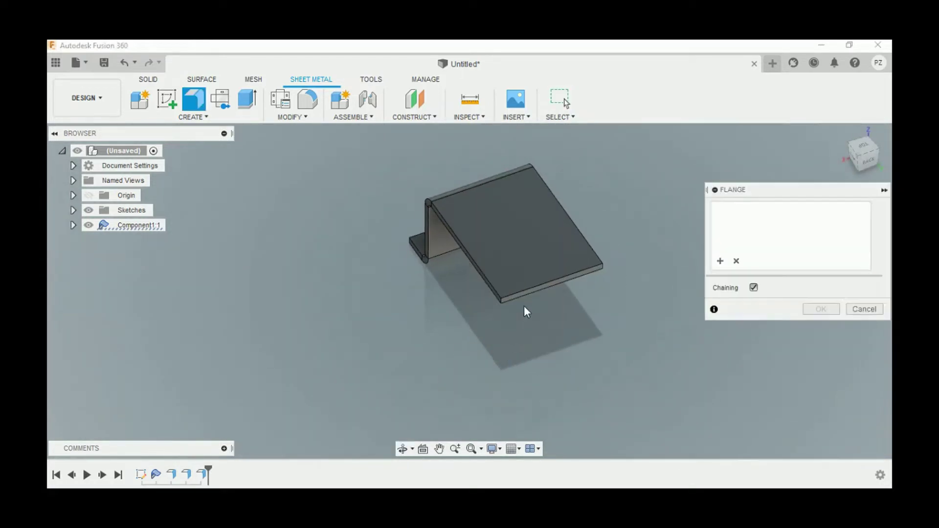
pyautogui.click(530, 294)
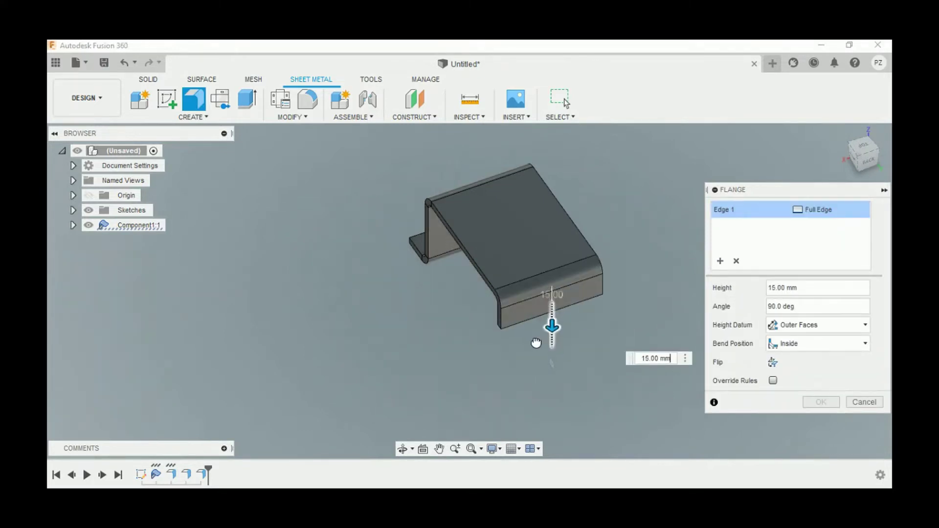
pyautogui.moveTo(551, 327); pyautogui.dragTo(558, 342)
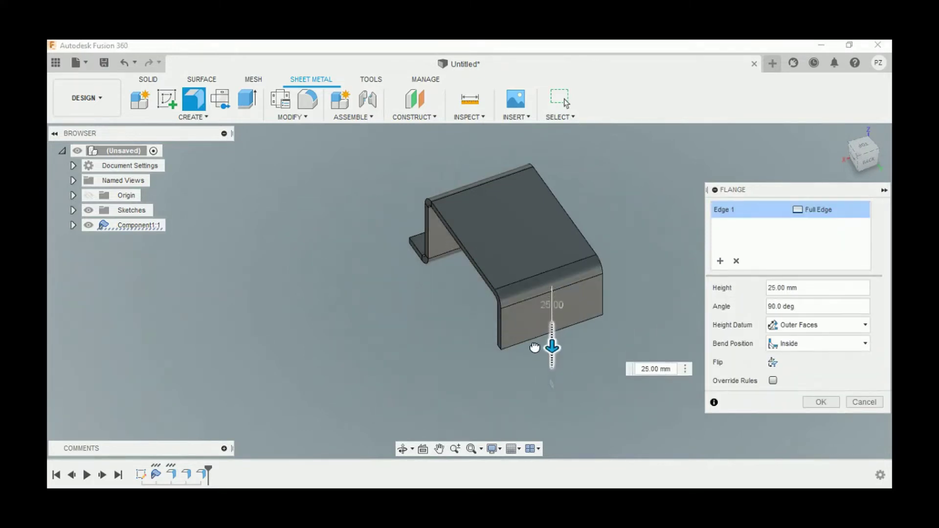
pyautogui.doubleClick(767, 307)
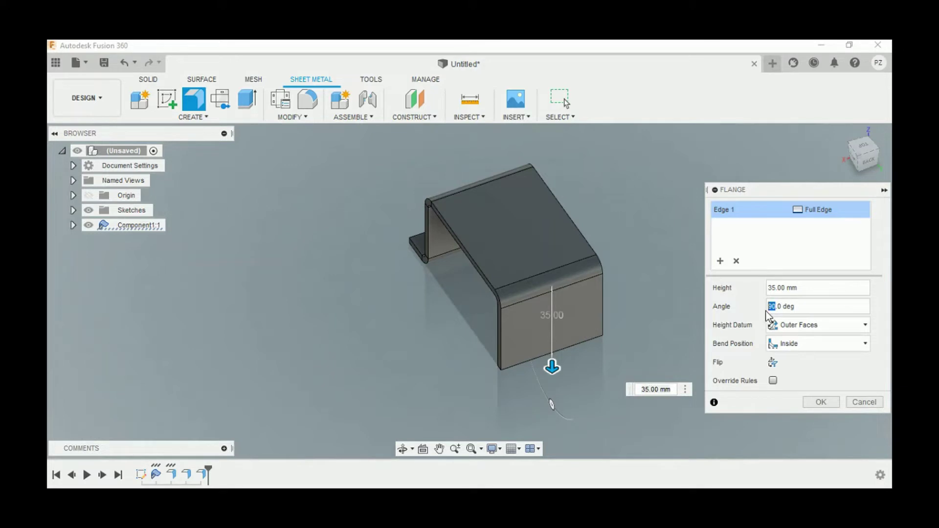
pyautogui.write('45')
pyautogui.click(849, 142)
pyautogui.click(872, 151)
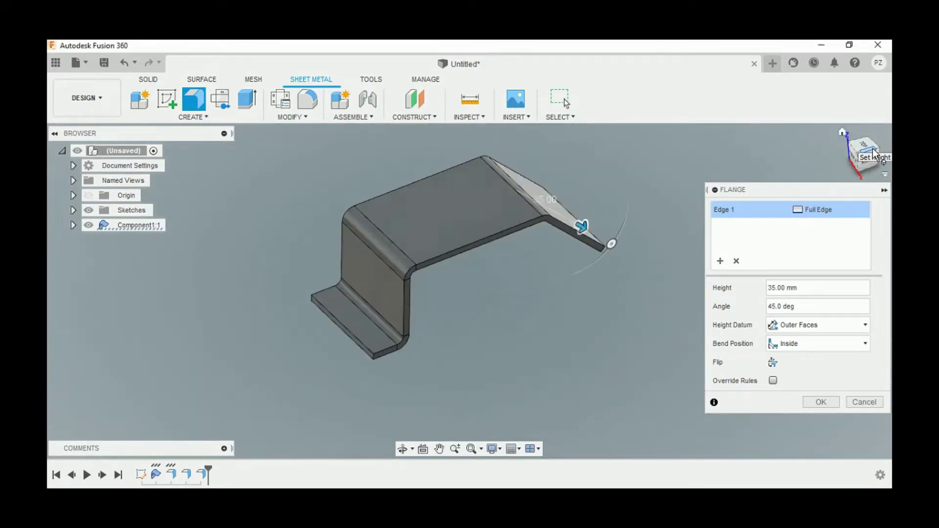
pyautogui.click(832, 404)
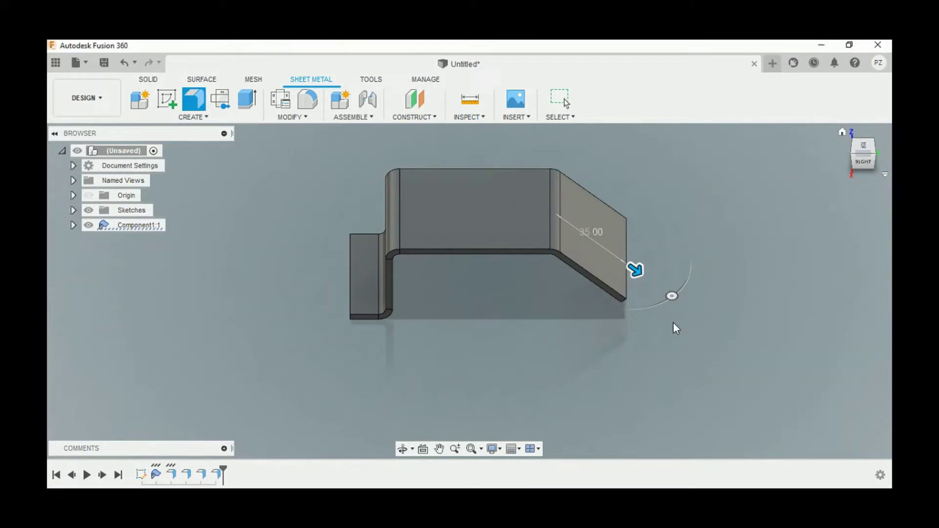
# Add a 15 mm flange at 45 degrees on the bracket's end edge and check it from the side.
pyautogui.rightClick(673, 324)
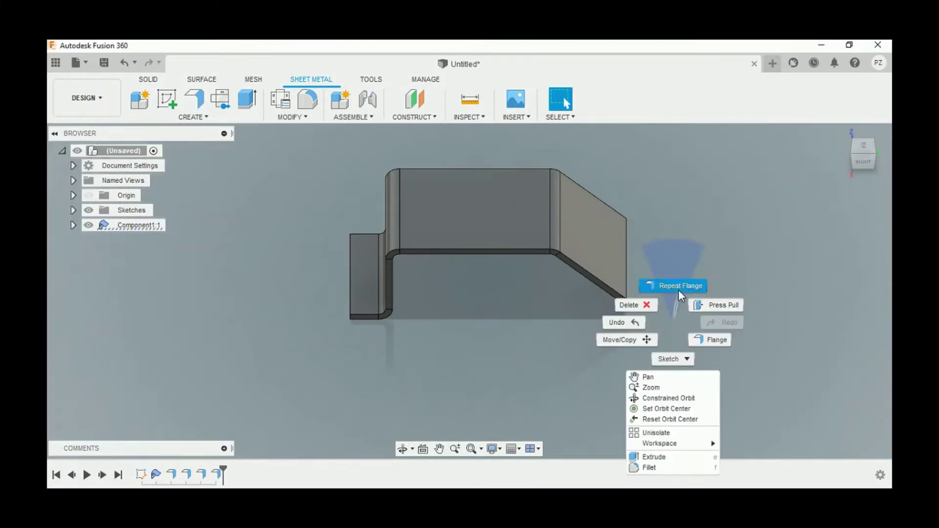
pyautogui.click(678, 284)
pyautogui.click(624, 271)
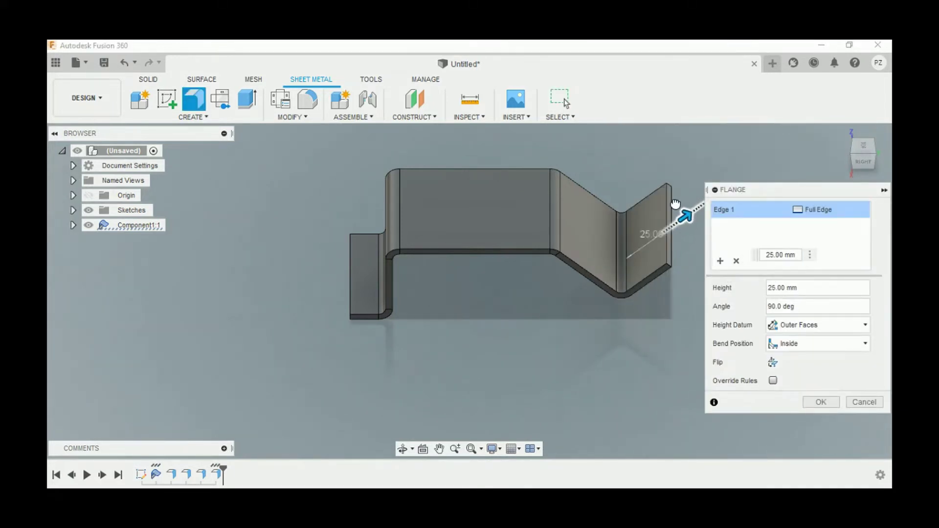
pyautogui.moveTo(676, 204); pyautogui.dragTo(664, 228)
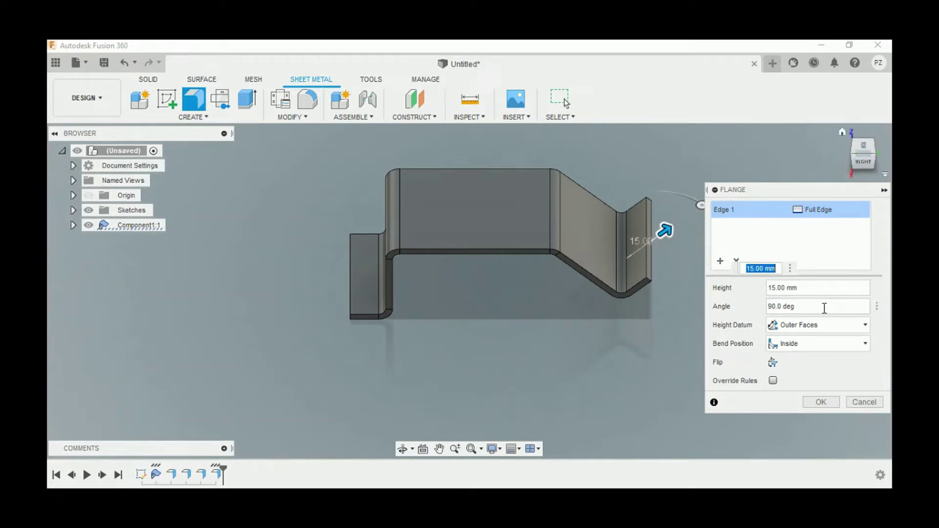
pyautogui.doubleClick(782, 307)
pyautogui.write('45')
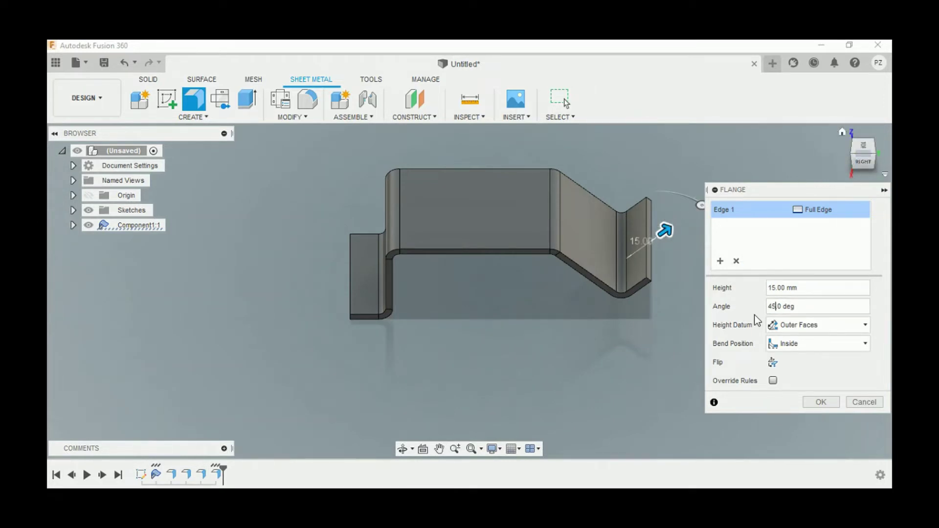
pyautogui.press('Return')
pyautogui.click(820, 402)
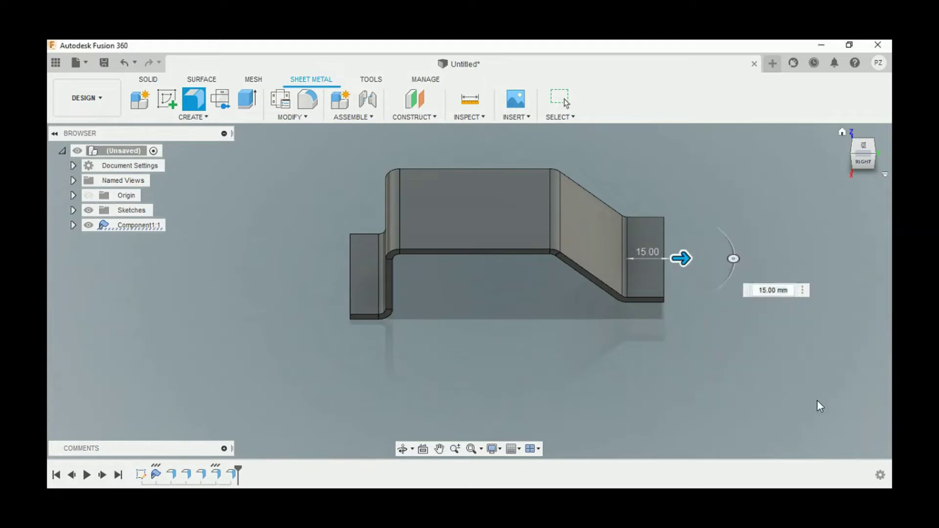
pyautogui.click(863, 161)
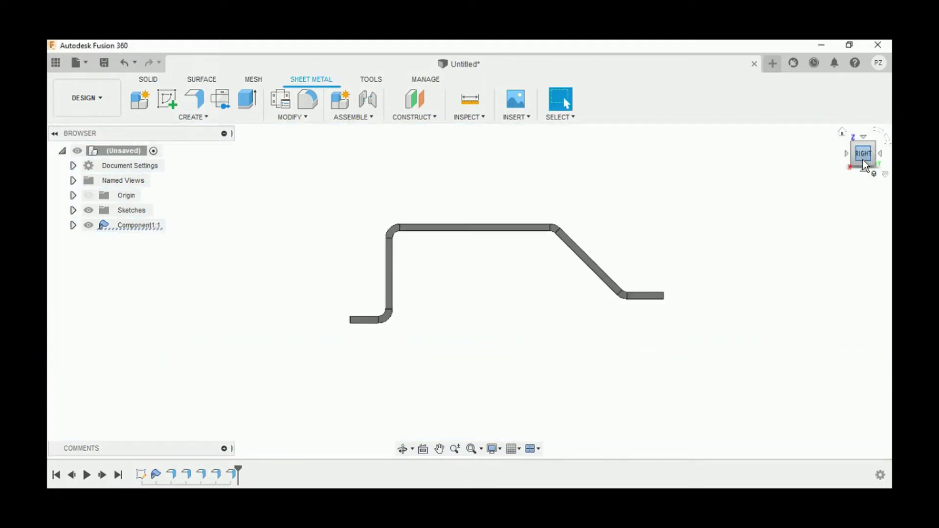
pyautogui.click(853, 143)
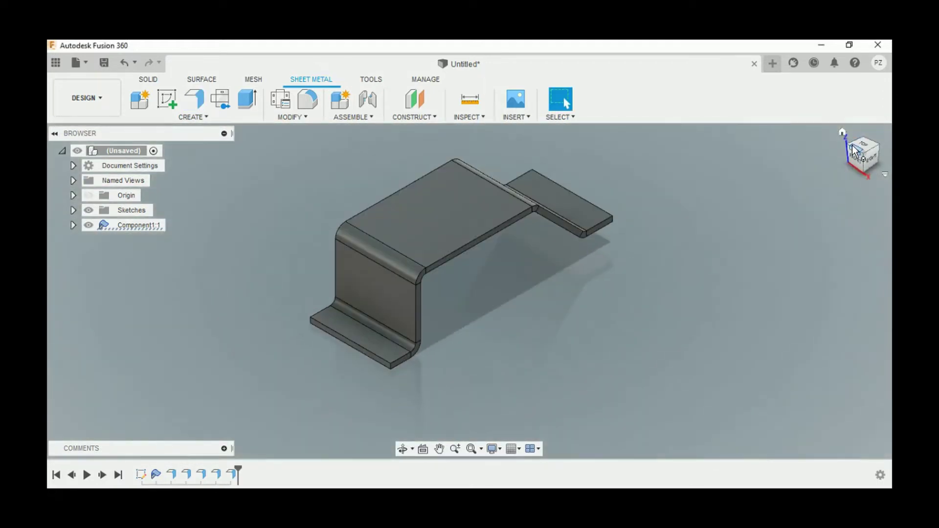
pyautogui.click(167, 99)
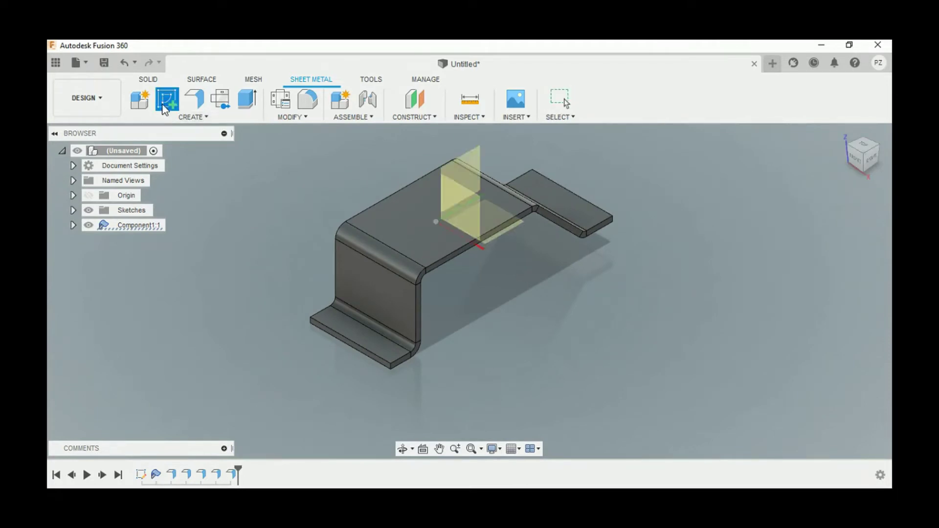
# Sketch on the bracket's top face and place the text '2'.
pyautogui.click(414, 214)
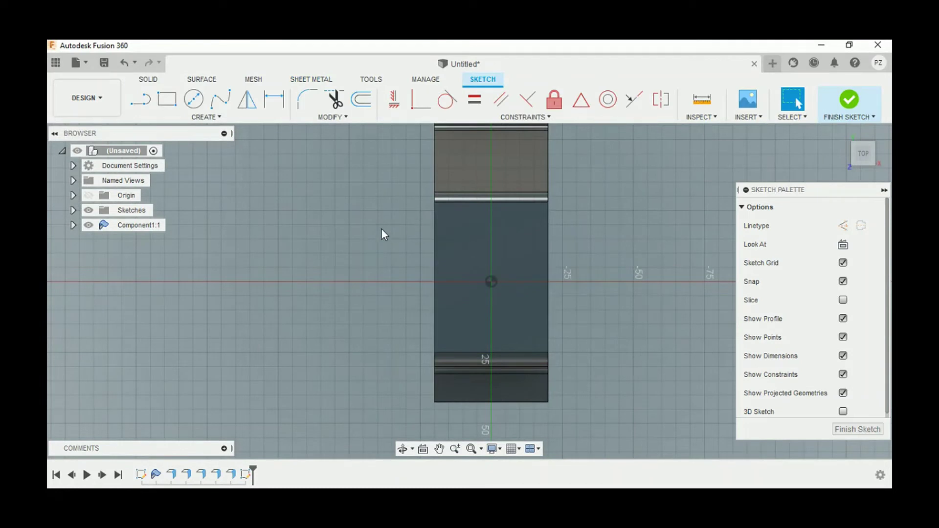
pyautogui.moveTo(863, 154)
pyautogui.click(886, 146)
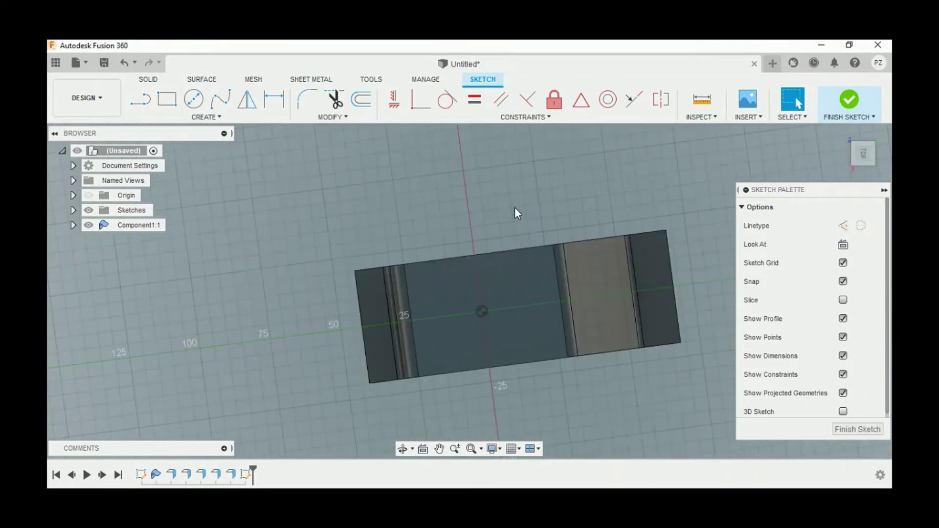
pyautogui.click(236, 118)
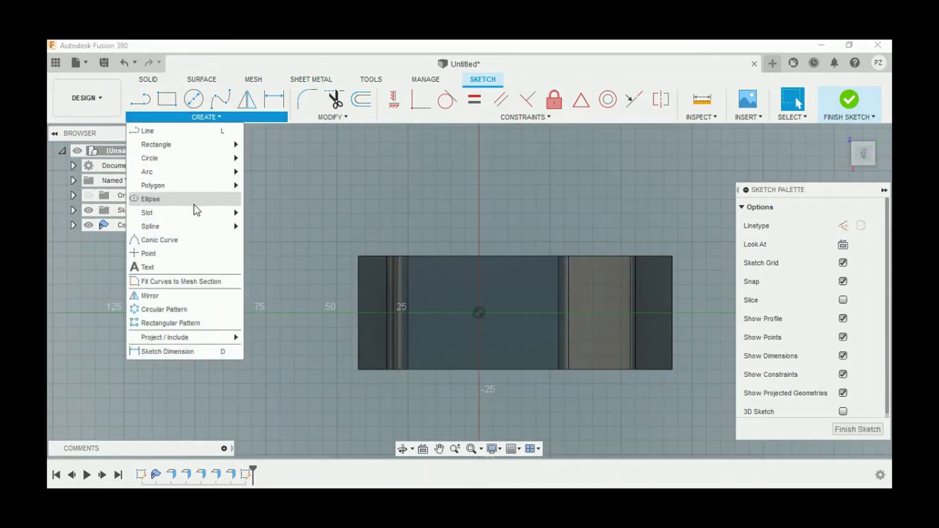
pyautogui.click(187, 268)
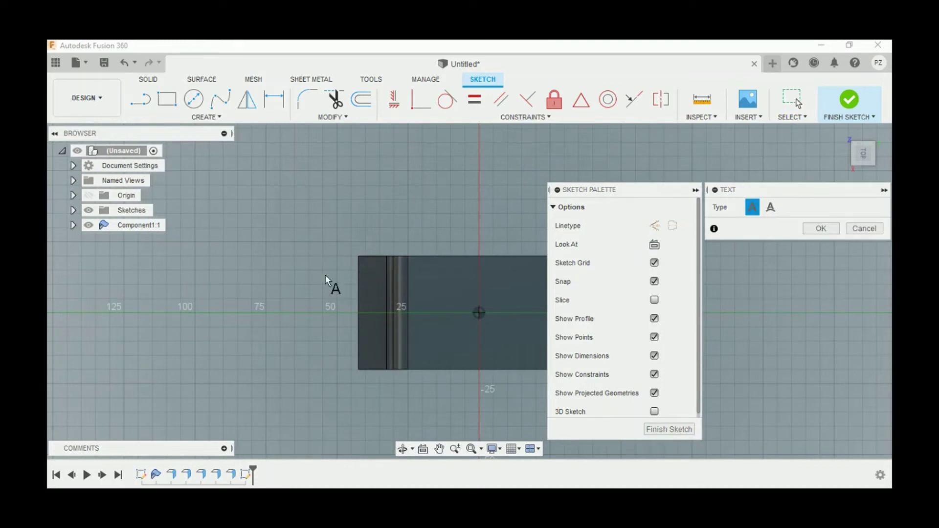
pyautogui.click(424, 272)
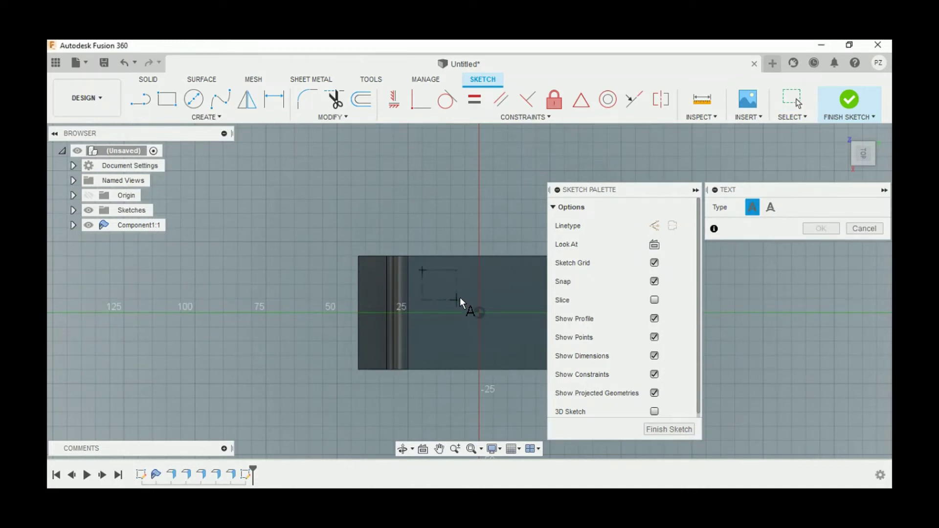
pyautogui.click(463, 296)
pyautogui.write('2')
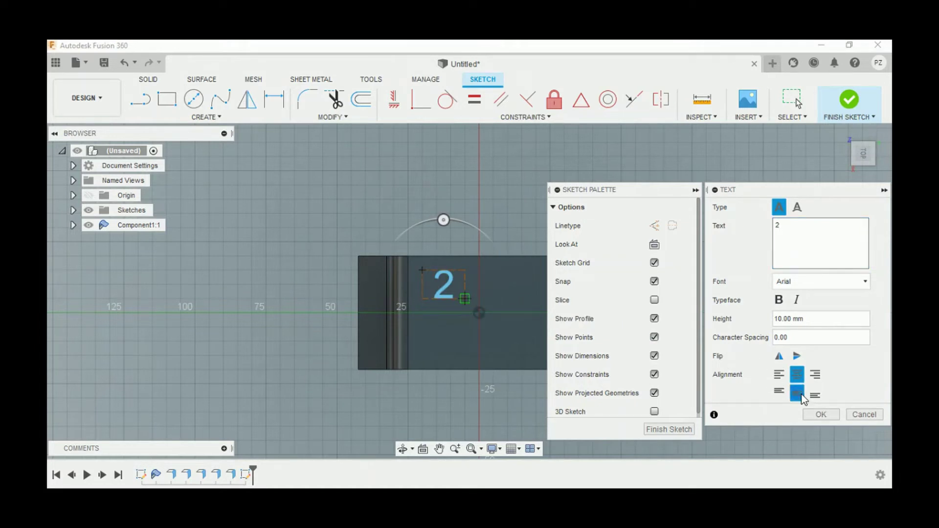
pyautogui.click(825, 417)
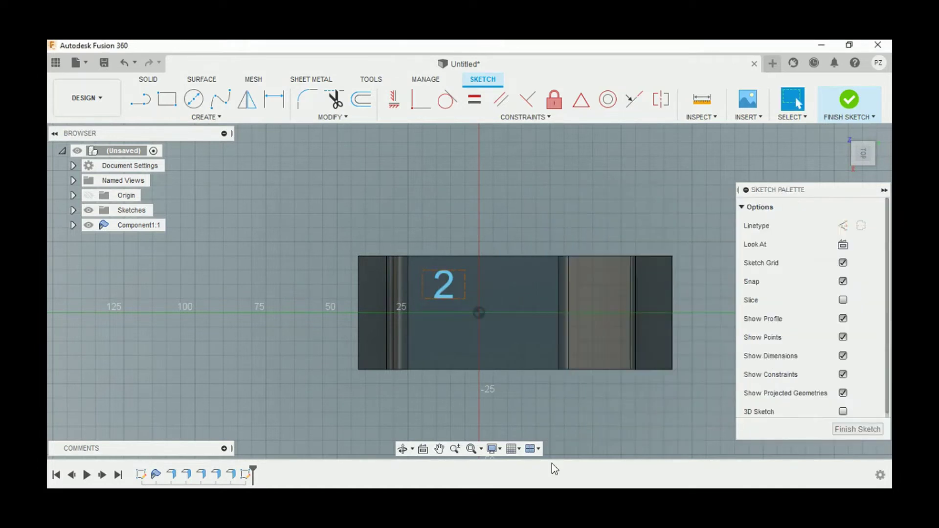
# Place the text '1' beside it and finish the sketch.
pyautogui.scroll(-2, 524, 254)
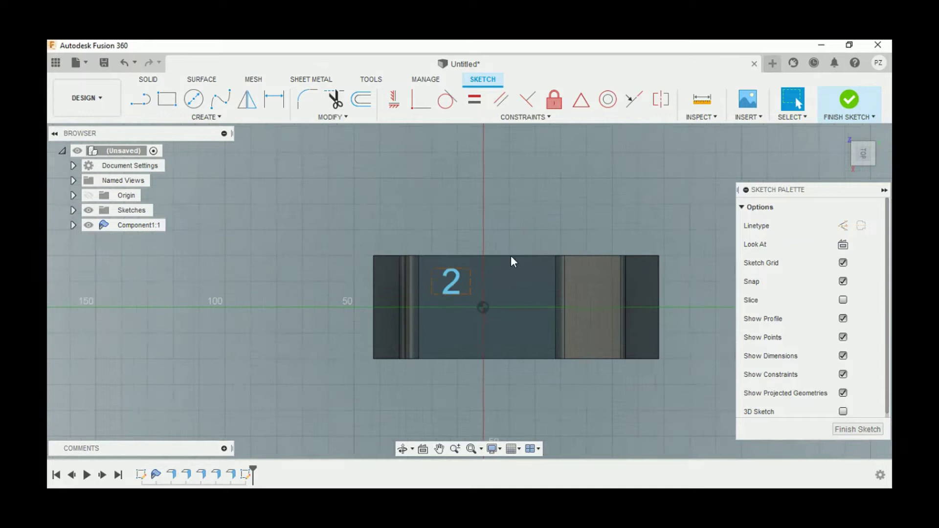
pyautogui.rightClick(464, 236)
pyautogui.click(463, 193)
pyautogui.scroll(-2, 337, 248)
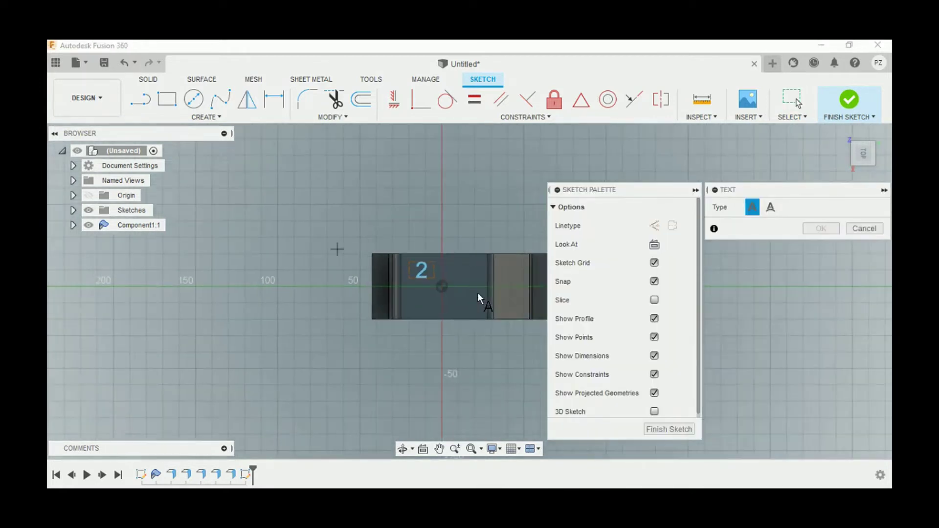
pyautogui.scroll(2, 495, 307)
pyautogui.scroll(2, 445, 299)
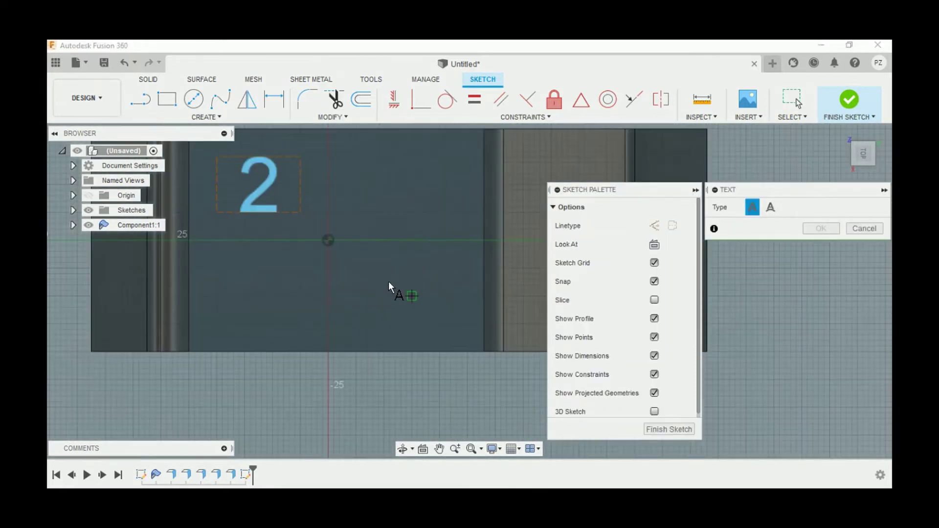
pyautogui.scroll(-2, 358, 268)
pyautogui.click(360, 268)
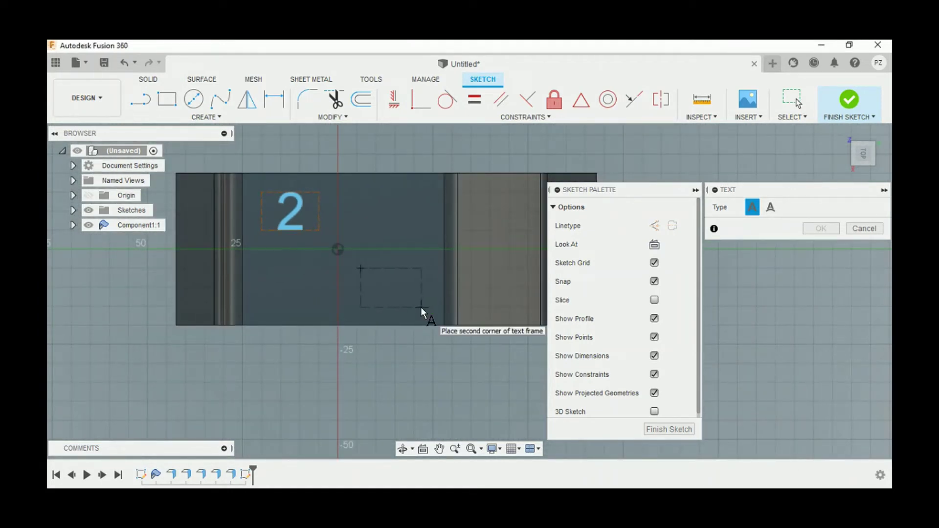
pyautogui.click(421, 307)
pyautogui.write('1')
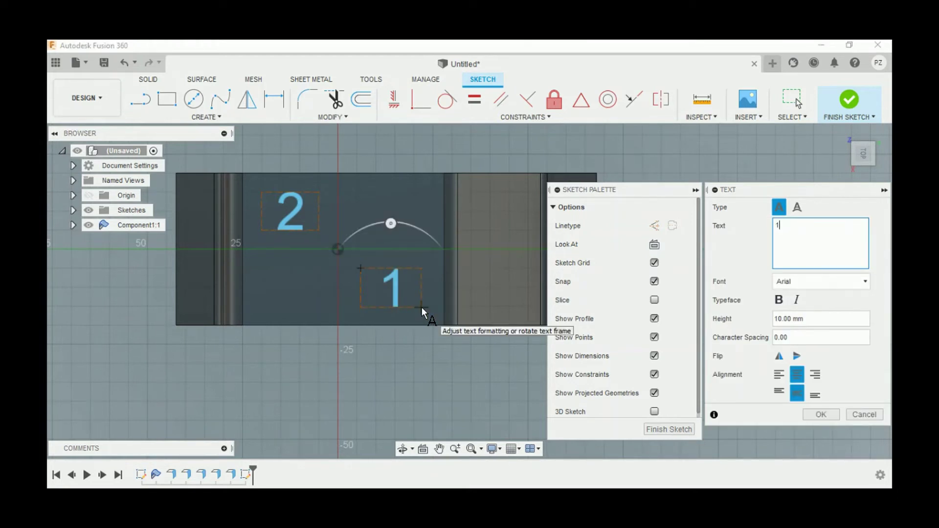
pyautogui.click(812, 414)
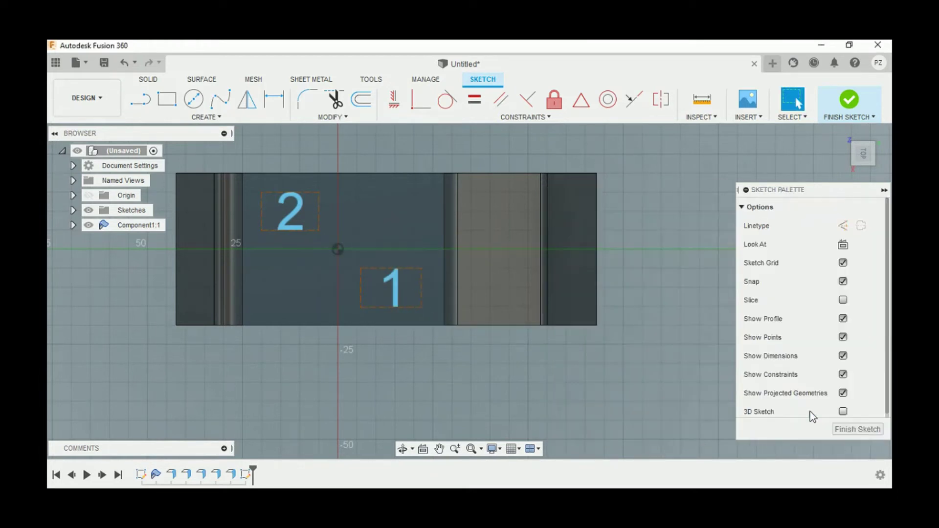
pyautogui.click(847, 116)
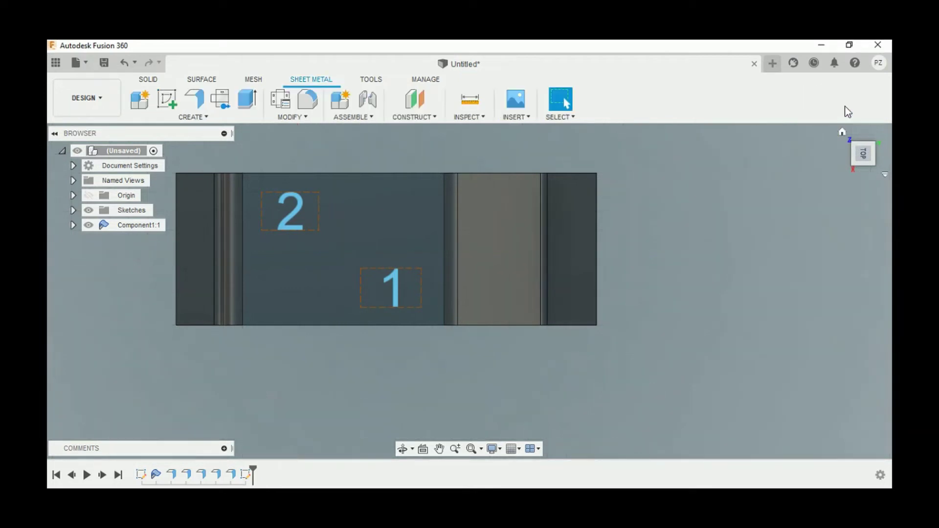
# Extrude the '2' and '1' text profiles 1 mm, joined to the bracket's top face.
pyautogui.click(843, 132)
pyautogui.click(198, 118)
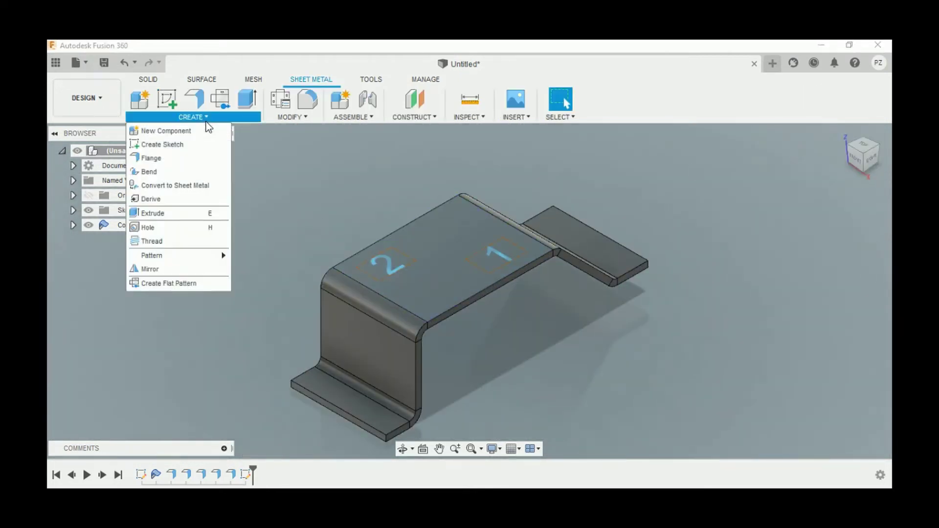
pyautogui.click(181, 212)
pyautogui.scroll(3, 379, 266)
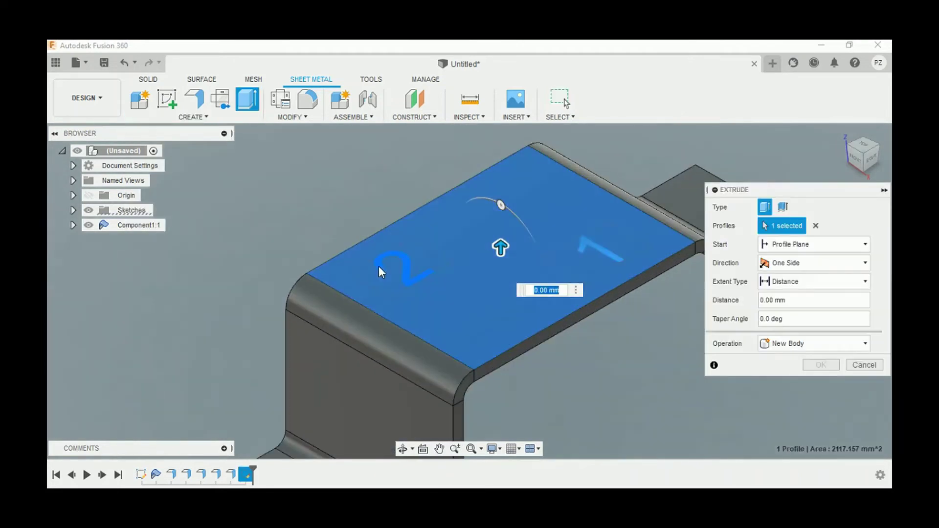
pyautogui.click(815, 225)
pyautogui.click(586, 243)
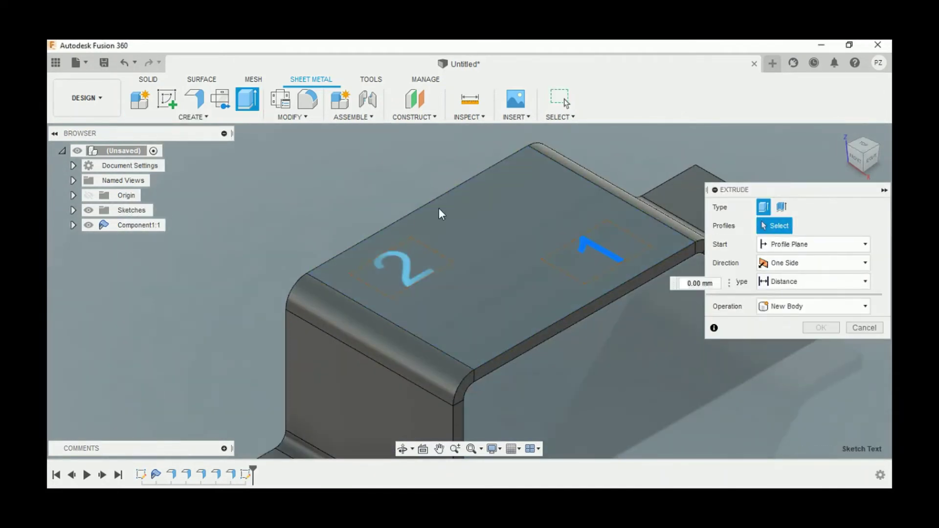
pyautogui.click(408, 258)
pyautogui.write('1')
pyautogui.press('Return')
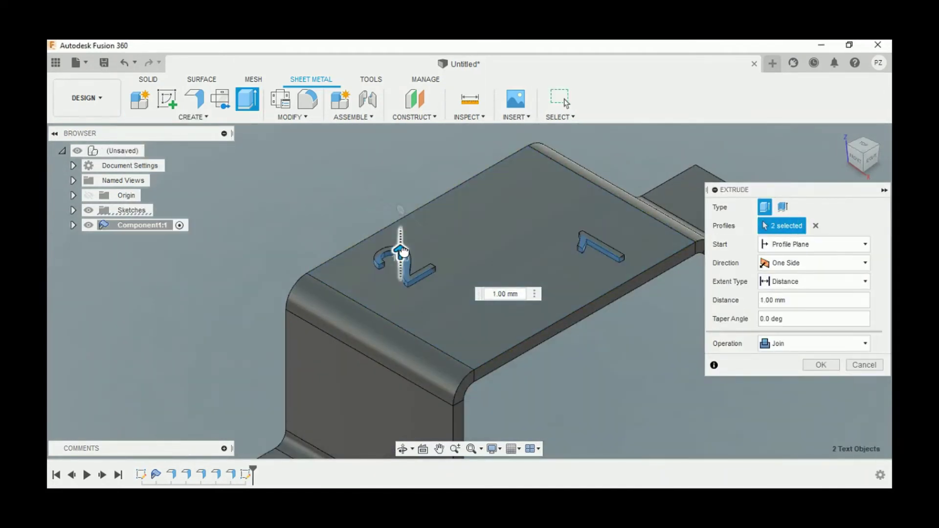
pyautogui.click(816, 366)
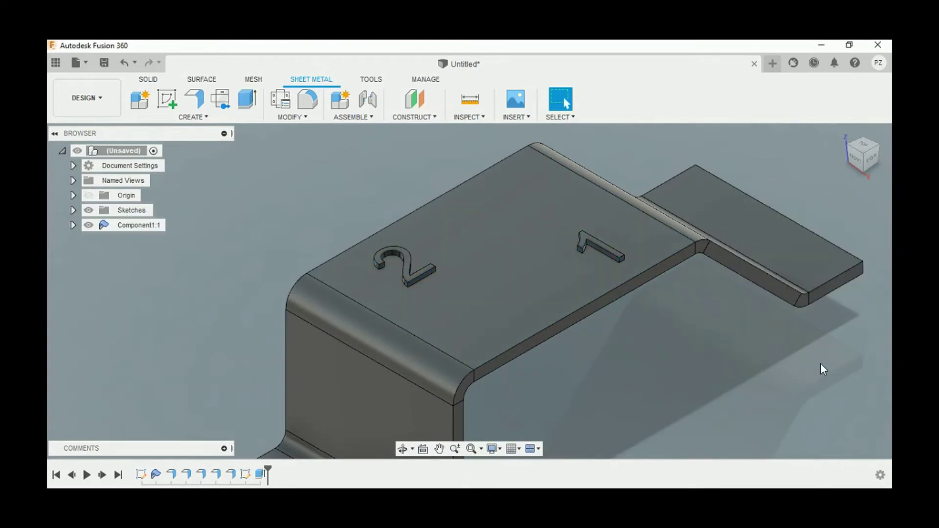
pyautogui.scroll(-2, 470, 240)
pyautogui.scroll(-2, 450, 243)
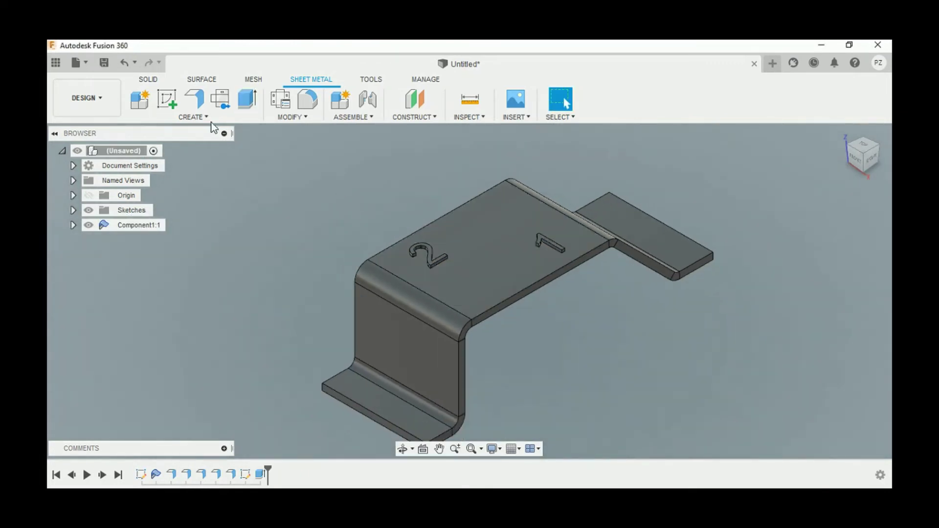
# Sketch one hole circle on the lower flange face.
pyautogui.click(169, 102)
pyautogui.click(394, 416)
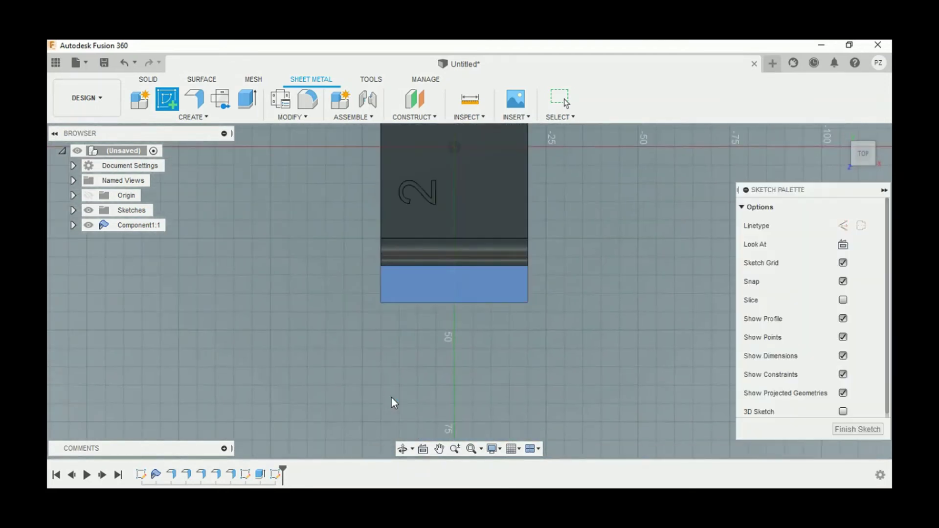
pyautogui.click(194, 99)
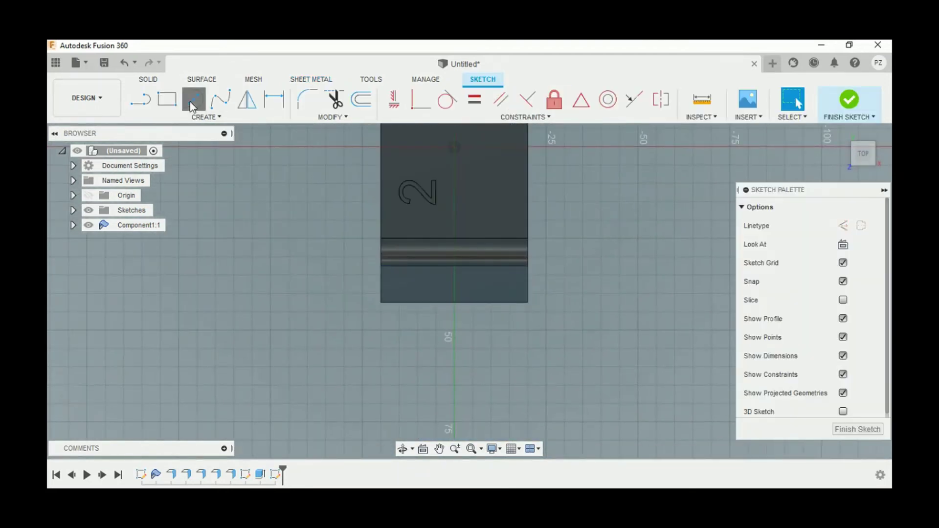
pyautogui.click(404, 283)
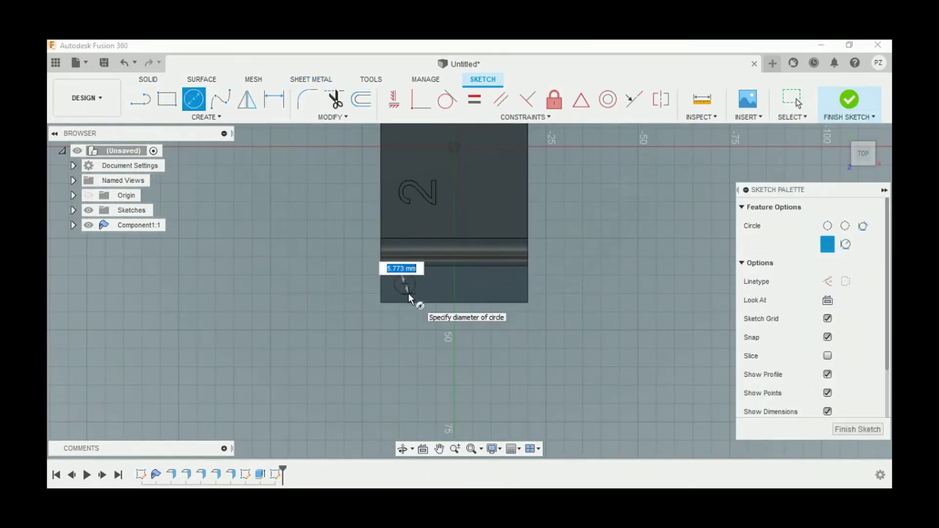
pyautogui.click(409, 292)
pyautogui.click(849, 108)
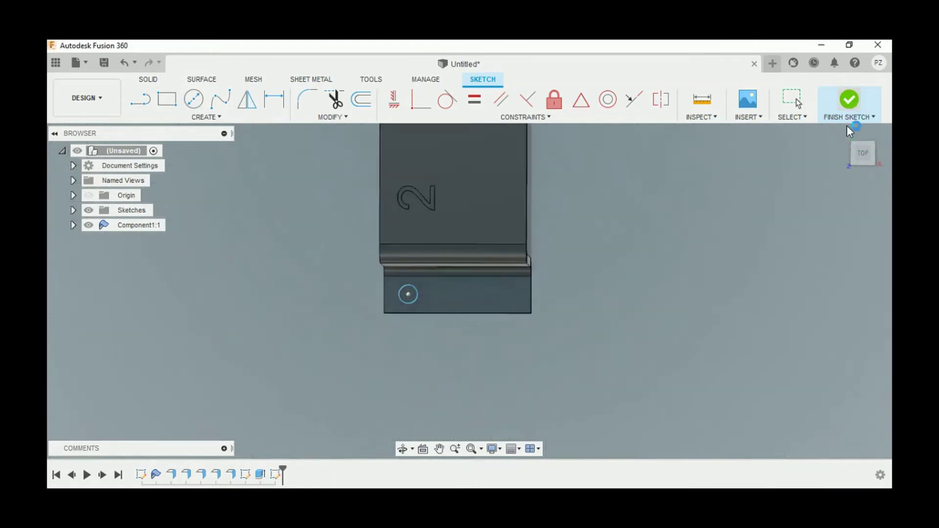
# Sketch two hole circles on the upper flange, constrained equal in size.
pyautogui.click(169, 103)
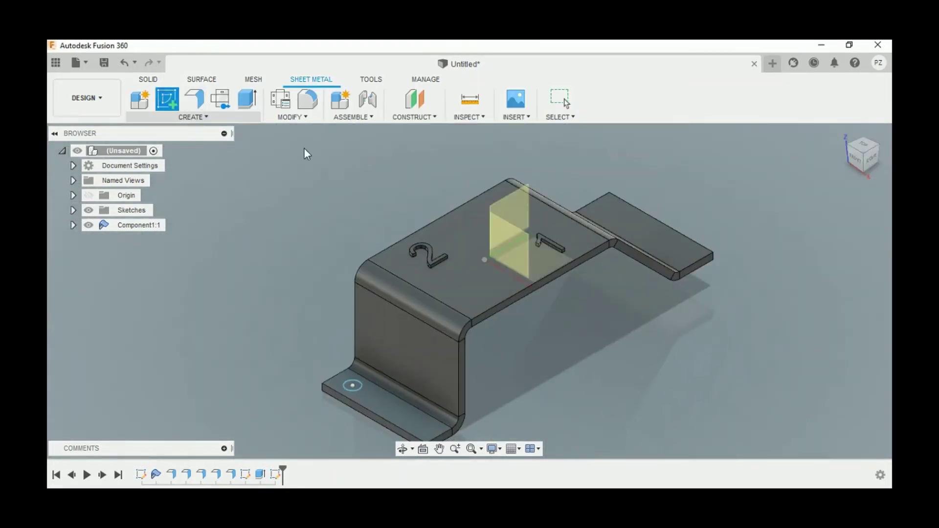
pyautogui.click(631, 214)
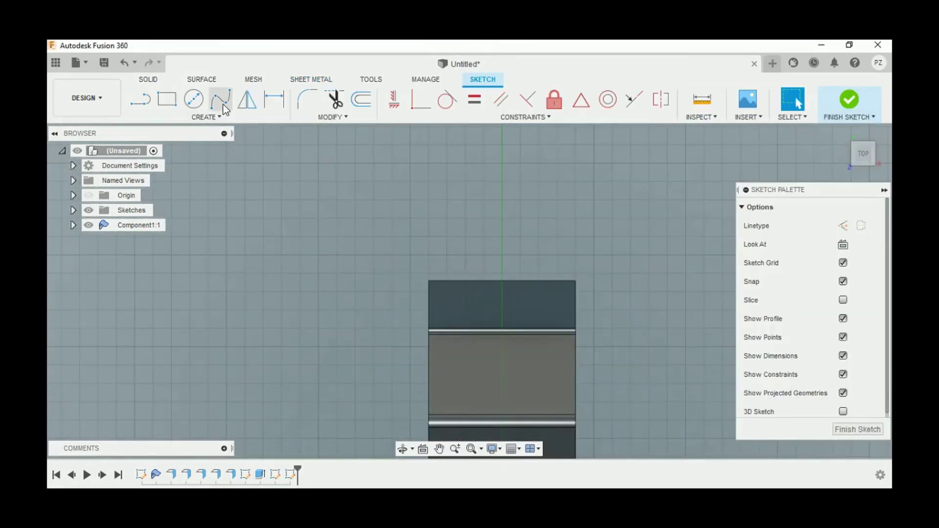
pyautogui.click(193, 99)
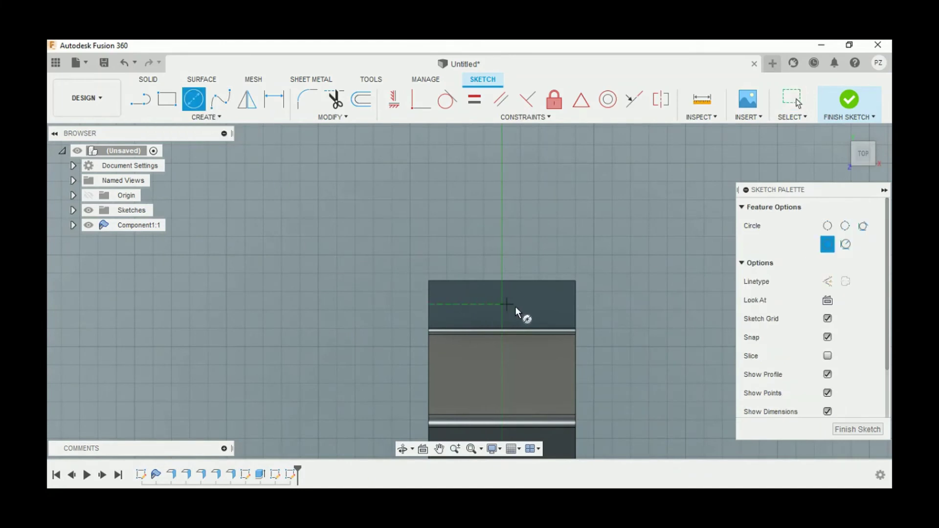
pyautogui.click(550, 304)
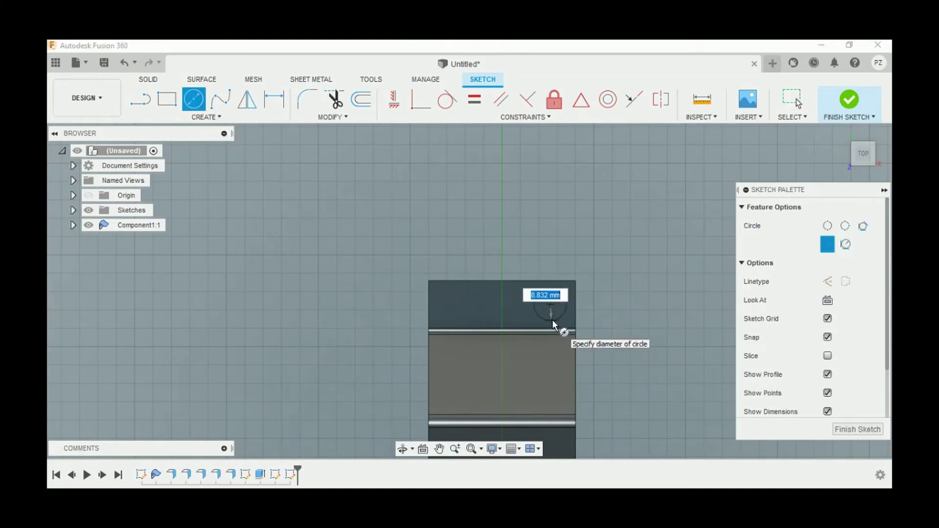
pyautogui.click(553, 318)
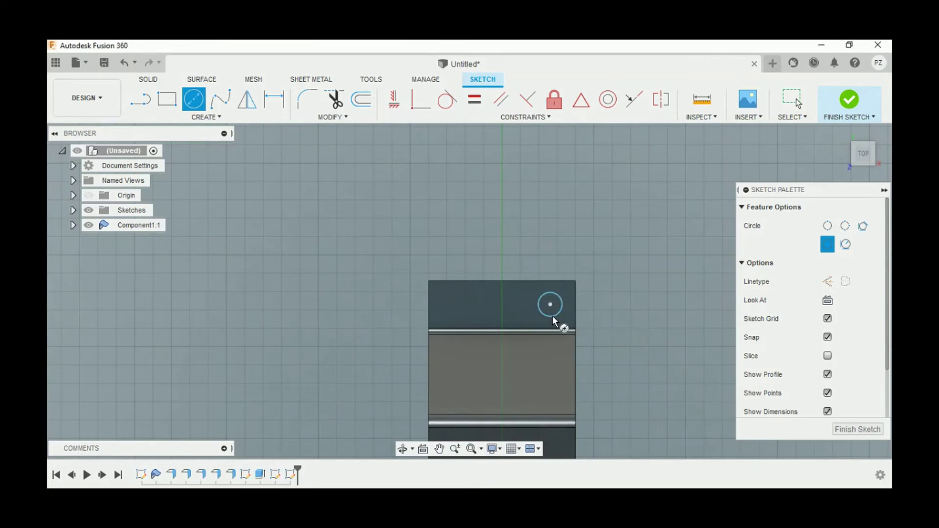
pyautogui.click(451, 304)
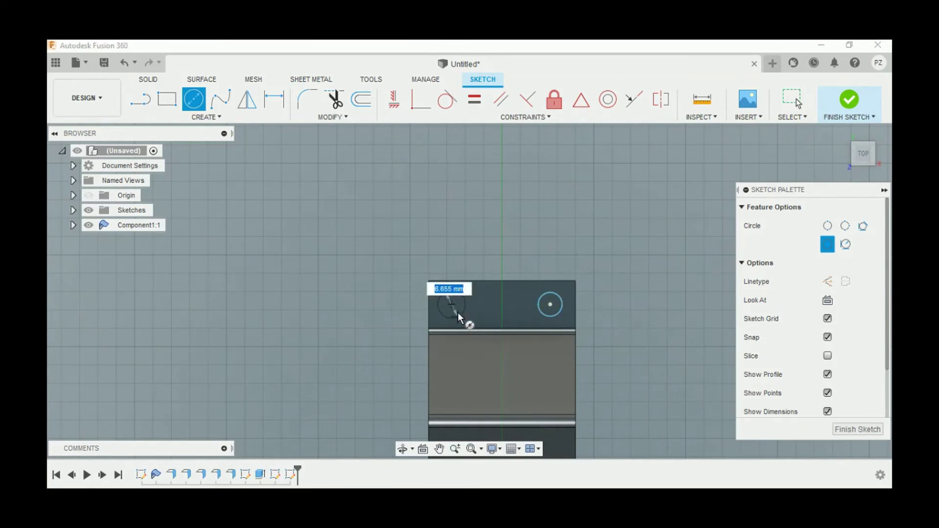
pyautogui.click(458, 312)
pyautogui.press('Escape')
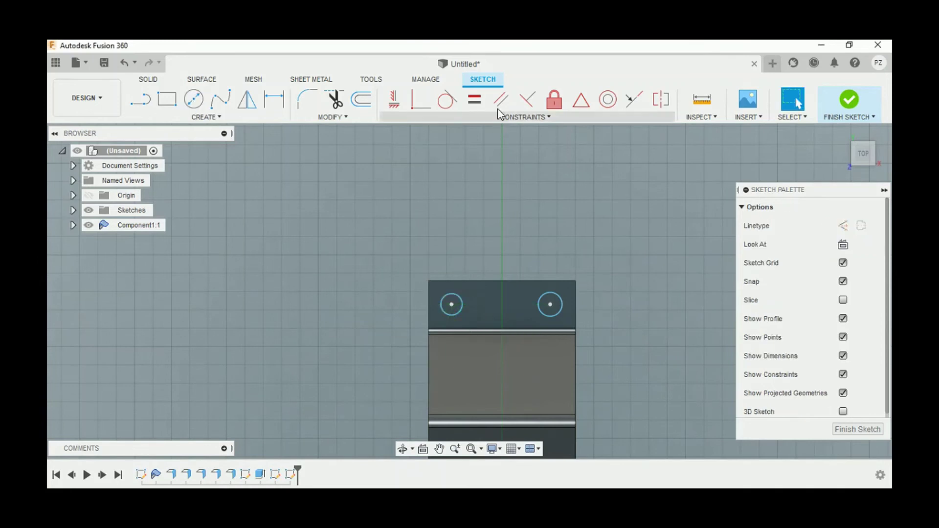
pyautogui.click(501, 99)
pyautogui.click(474, 99)
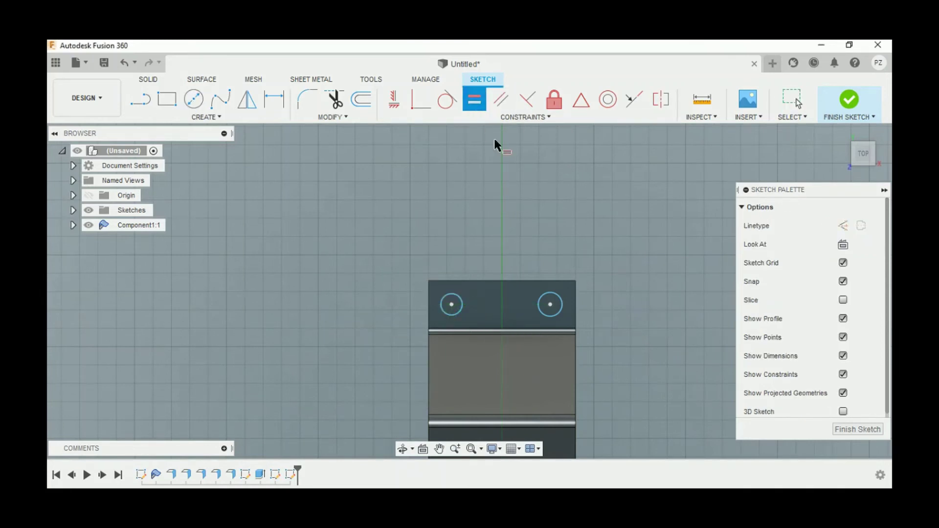
pyautogui.click(544, 306)
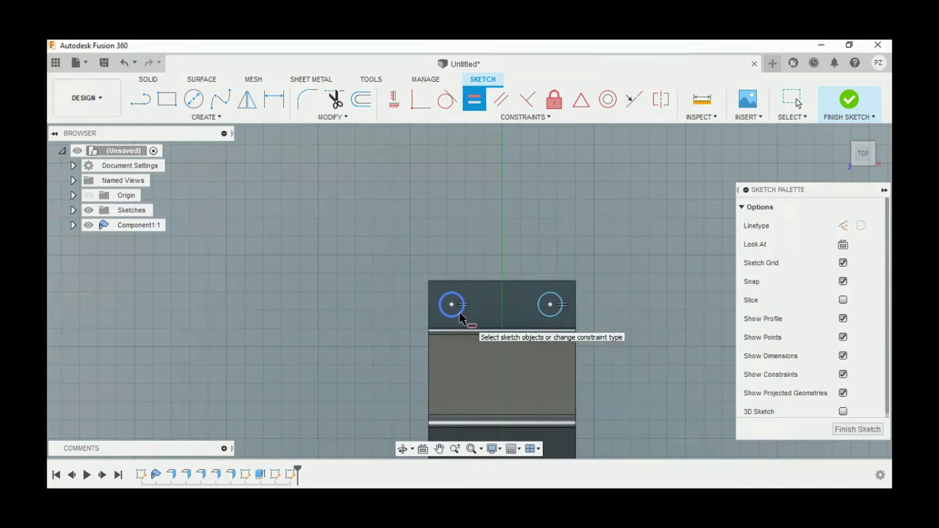
pyautogui.click(857, 429)
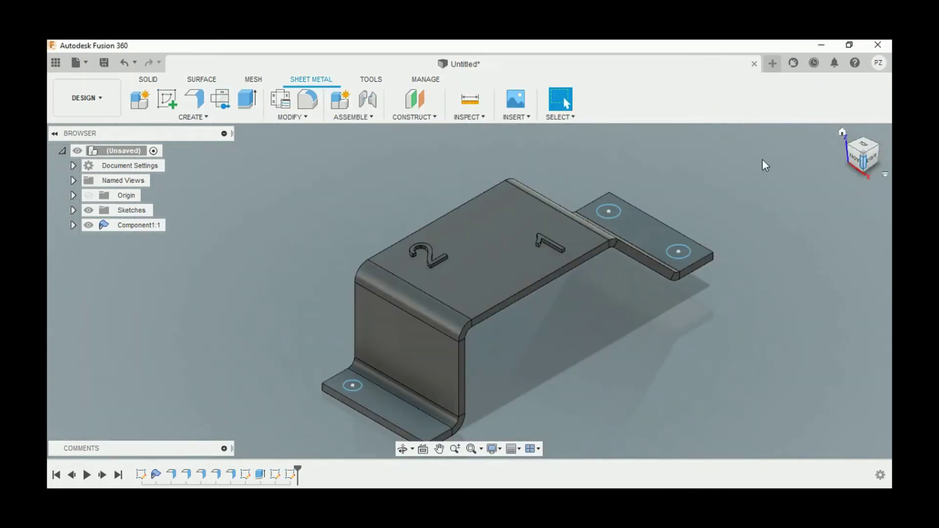
# Cut the lower flange circle through as a hole.
pyautogui.click(193, 116)
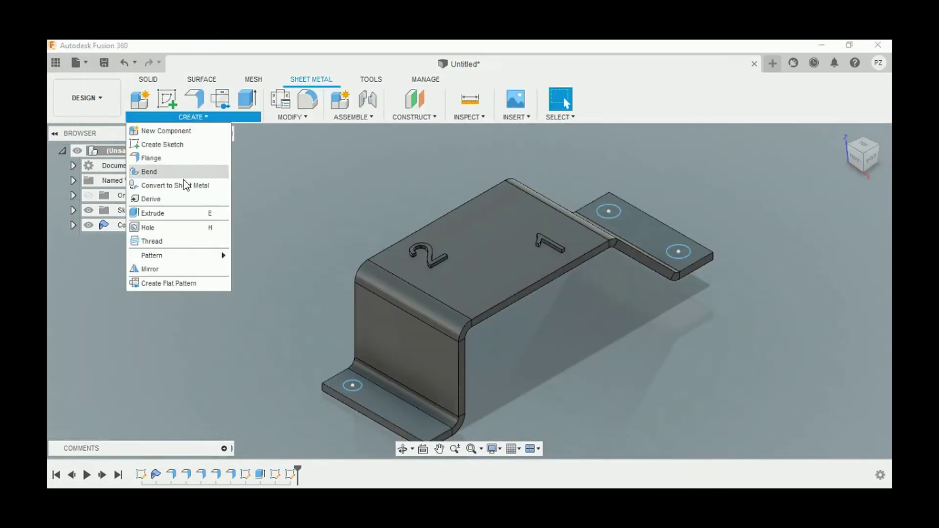
pyautogui.click(181, 218)
pyautogui.click(389, 333)
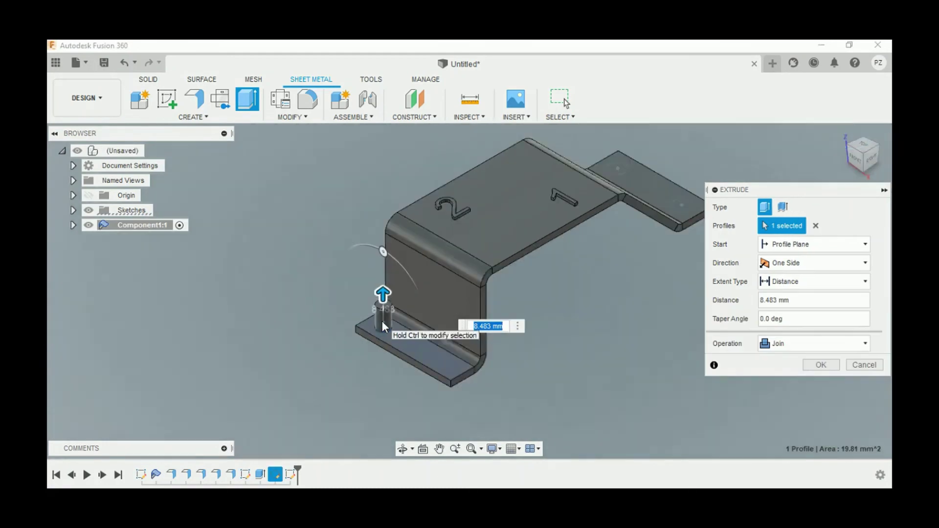
pyautogui.scroll(3, 586, 184)
pyautogui.scroll(-3, 466, 252)
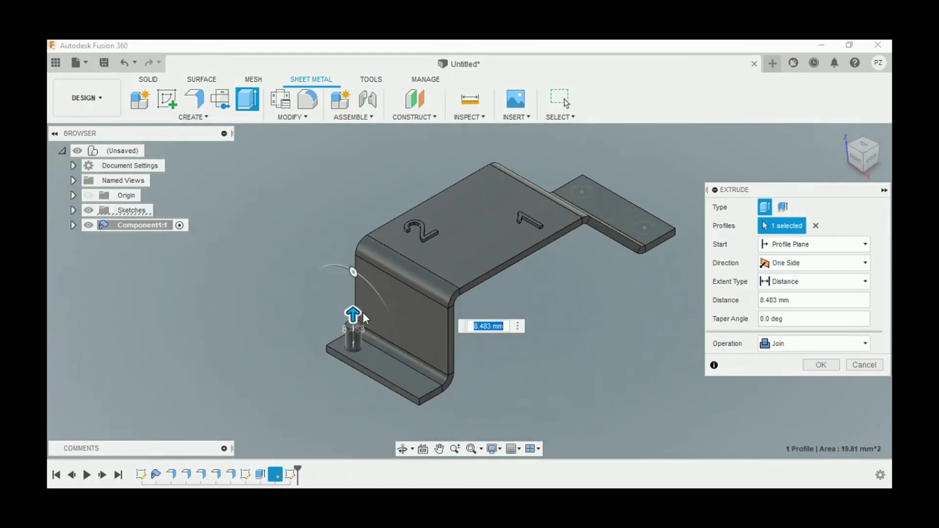
pyautogui.moveTo(352, 319)
pyautogui.mouseDown()
pyautogui.moveTo(347, 352)
pyautogui.moveTo(650, 365)
pyautogui.mouseUp()
pyautogui.click(837, 383)
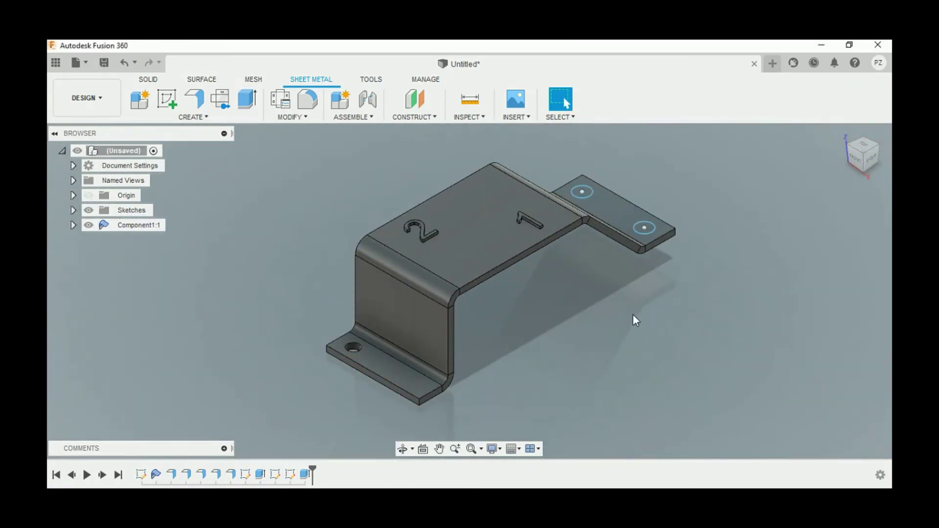
# Cut both upper flange circles through at -15 mm as holes.
pyautogui.rightClick(633, 314)
pyautogui.click(631, 281)
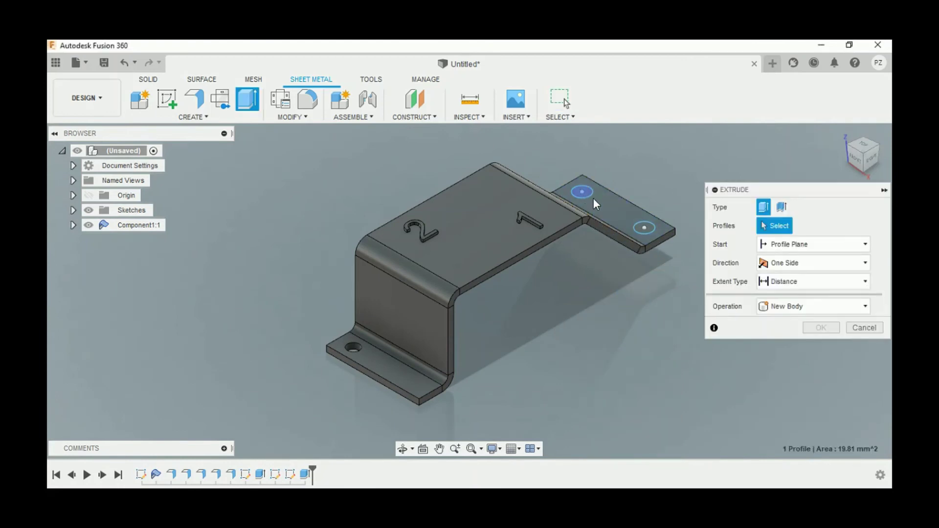
pyautogui.click(586, 193)
pyautogui.click(641, 227)
pyautogui.moveTo(645, 217); pyautogui.dragTo(647, 276)
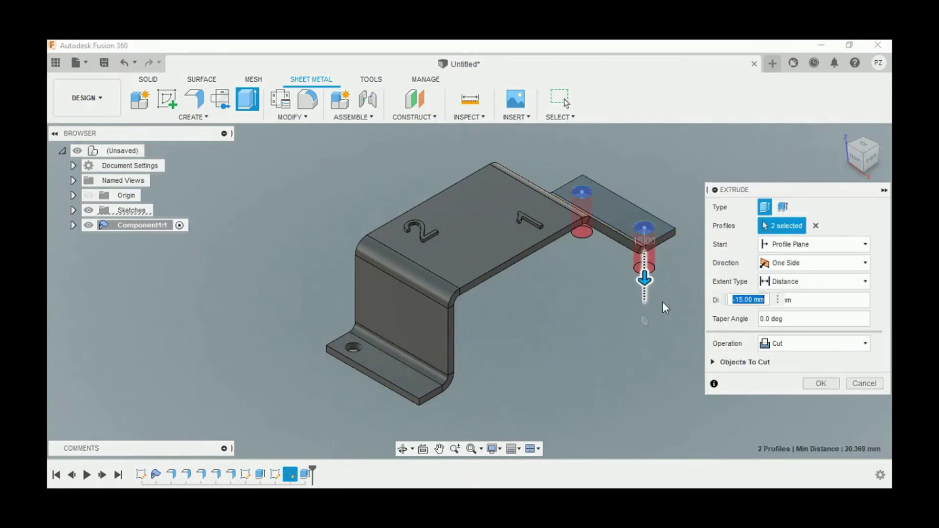
pyautogui.click(819, 383)
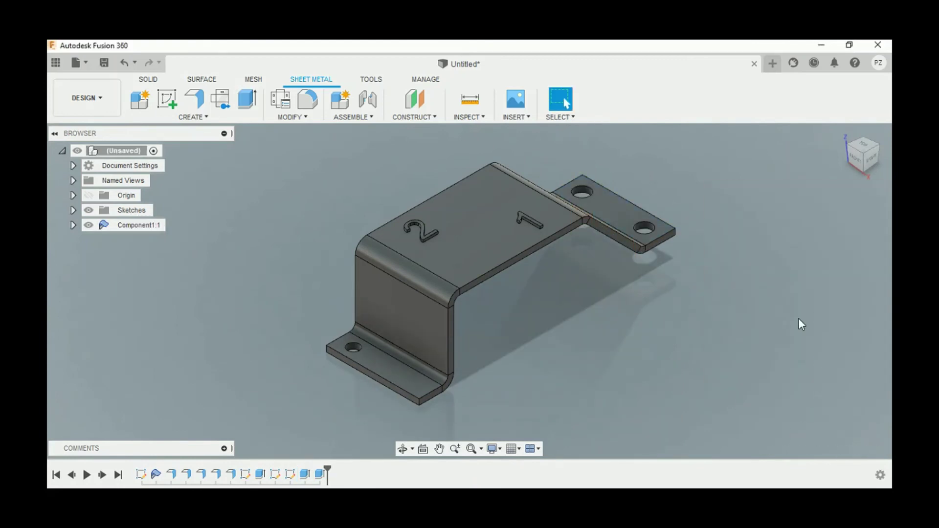
pyautogui.click(845, 142)
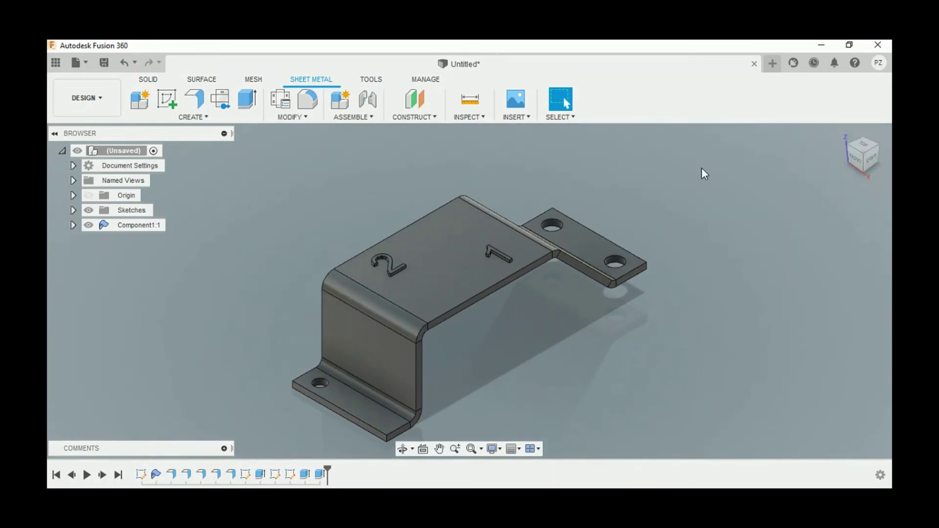
# Create the flat pattern with the top face as the stationary face.
pyautogui.click(213, 118)
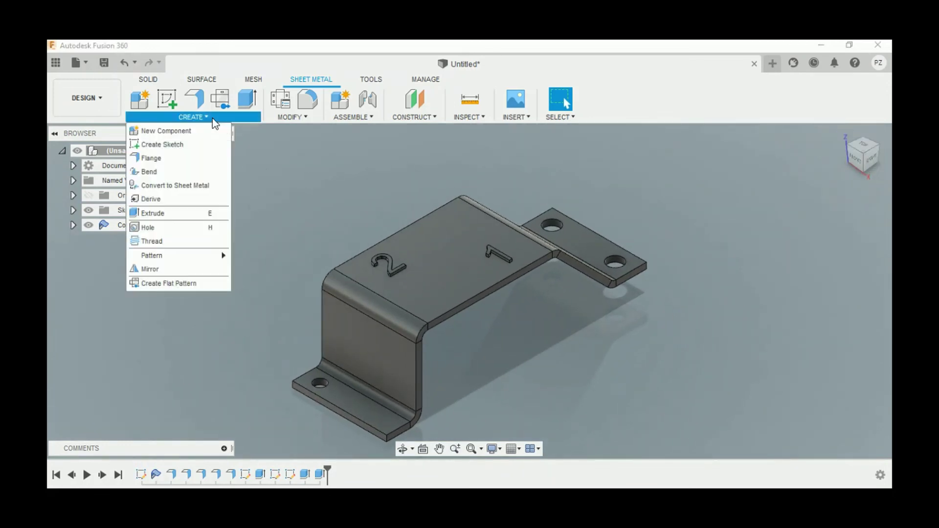
pyautogui.click(189, 282)
pyautogui.click(407, 249)
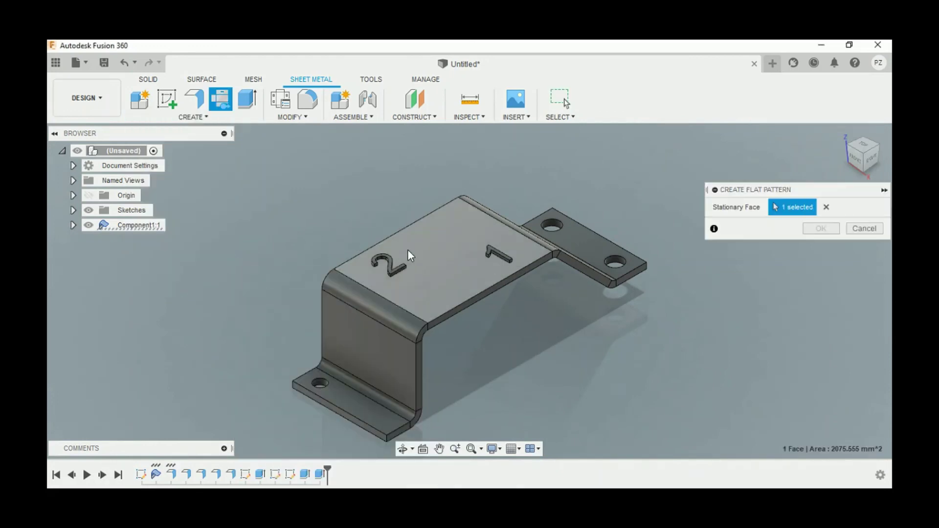
pyautogui.click(820, 228)
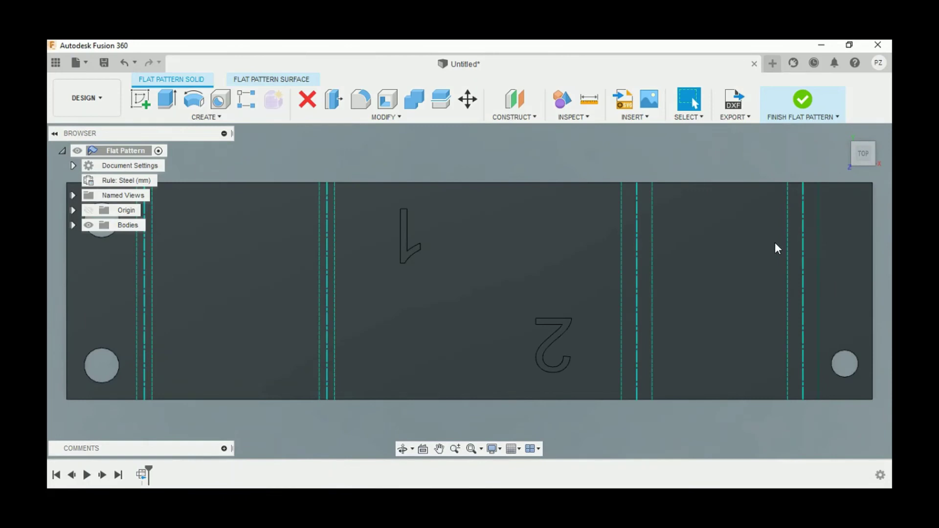
# Inspect the flat plate in an isometric view, then finish the flat pattern.
pyautogui.scroll(-3, 715, 228)
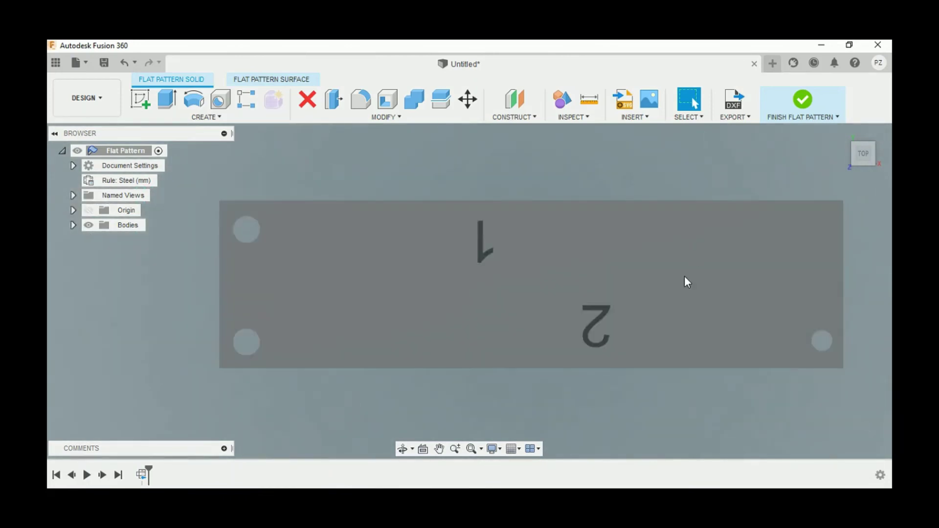
pyautogui.moveTo(656, 321)
pyautogui.keyDown('shift'); pyautogui.mouseDown(button='middle')
pyautogui.moveTo(656, 183)
pyautogui.moveTo(667, 143)
pyautogui.moveTo(603, 224)
pyautogui.moveTo(617, 241)
pyautogui.mouseUp(button='middle'); pyautogui.keyUp('shift')
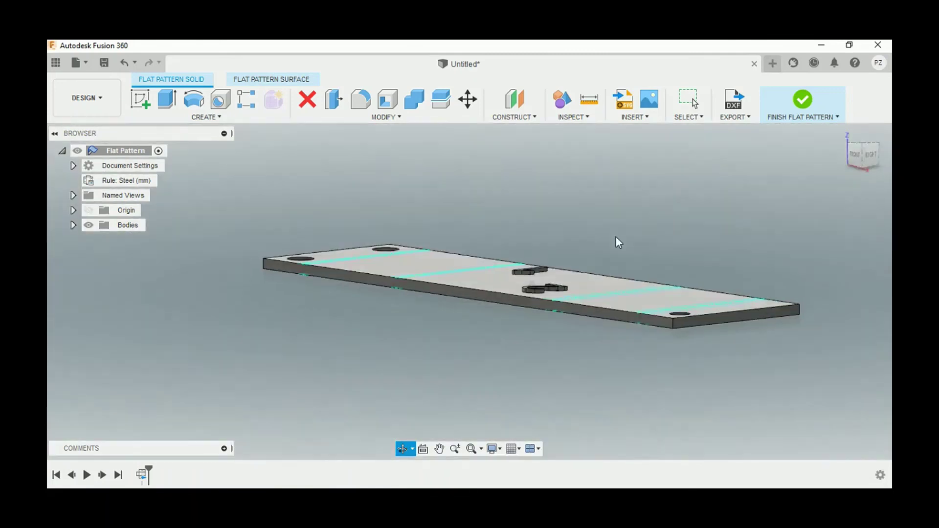
pyautogui.click(861, 146)
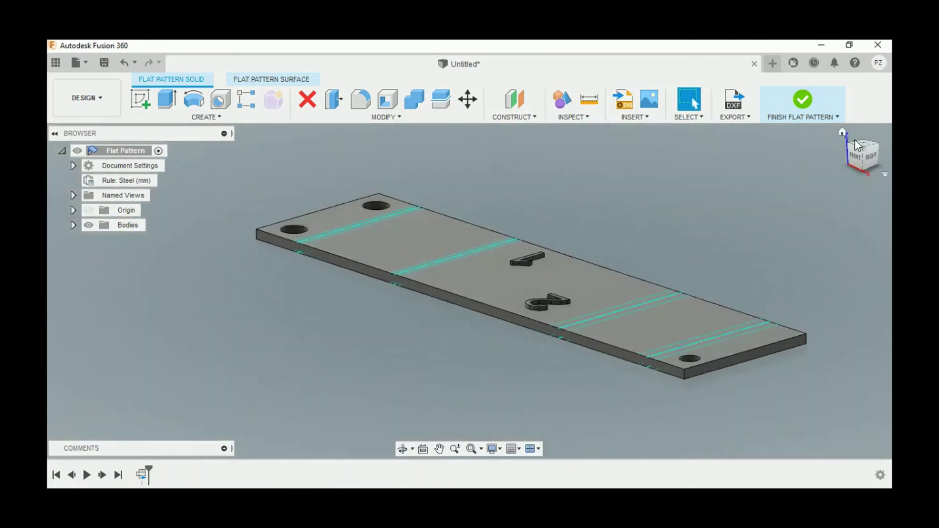
pyautogui.click(807, 116)
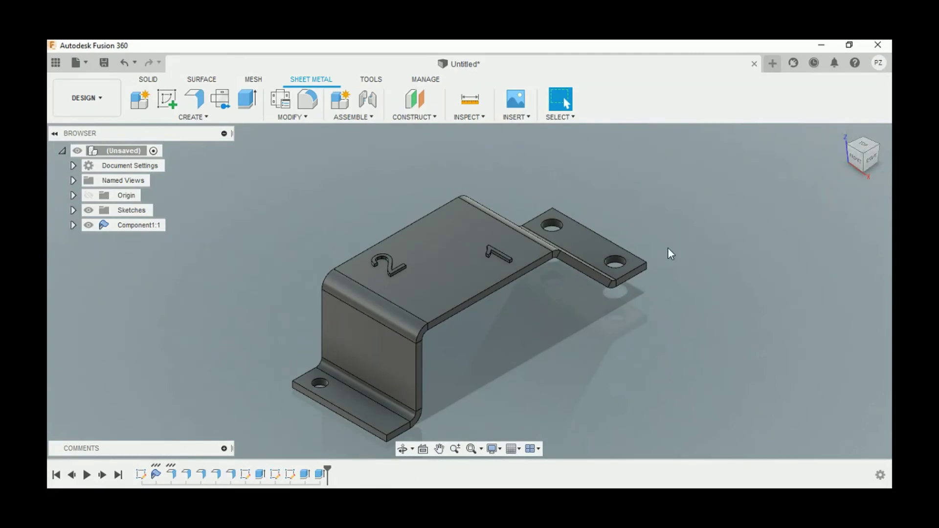